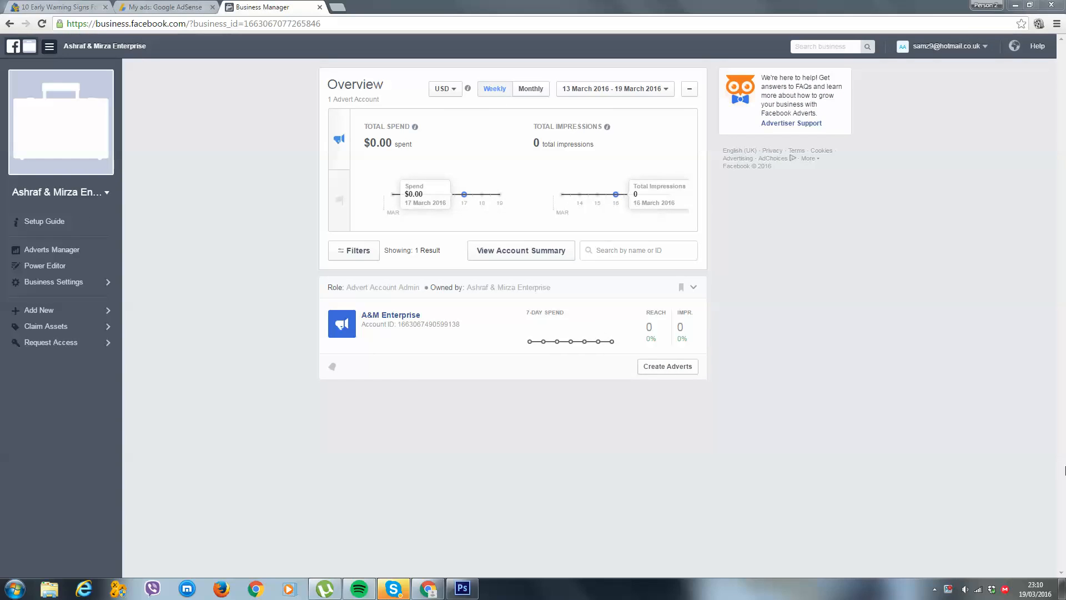
- Open Power Editor and look through the list of available advert accounts, keeping the current account
{"action": "left_click", "coordinate": [93, 266]}
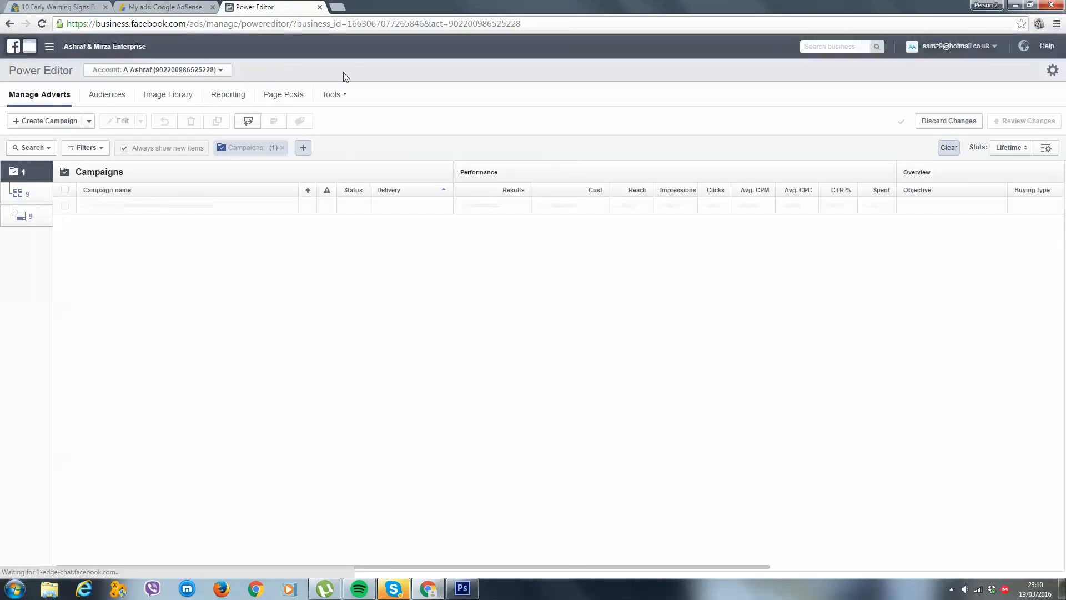
{"action": "left_click", "coordinate": [223, 73]}
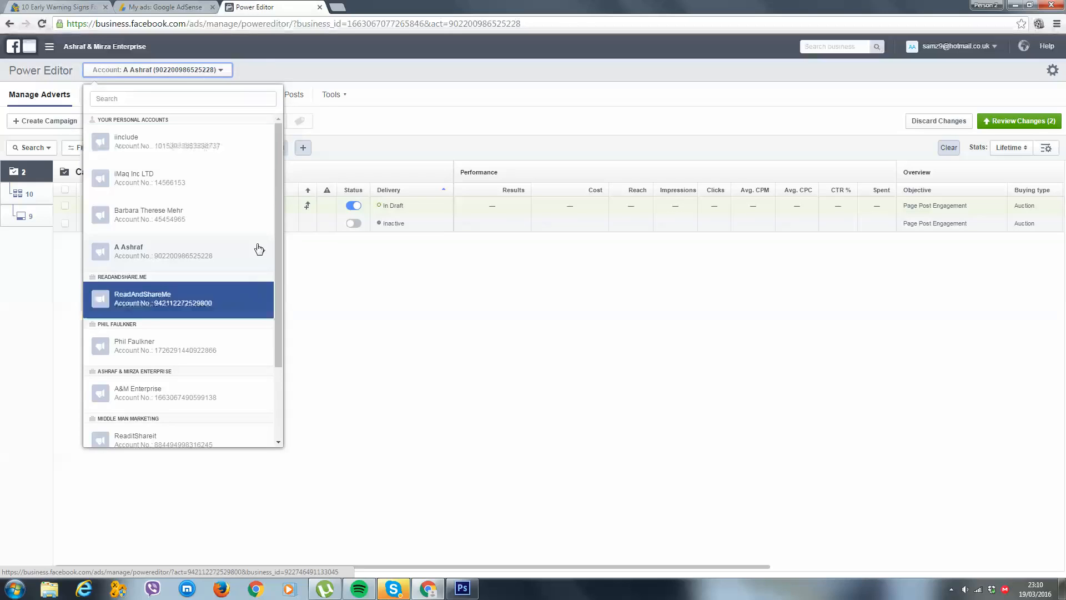
{"action": "scroll", "coordinate": [228, 200], "scroll_direction": "down", "scroll_amount": 2}
{"action": "scroll", "coordinate": [230, 234], "scroll_direction": "up", "scroll_amount": 2}
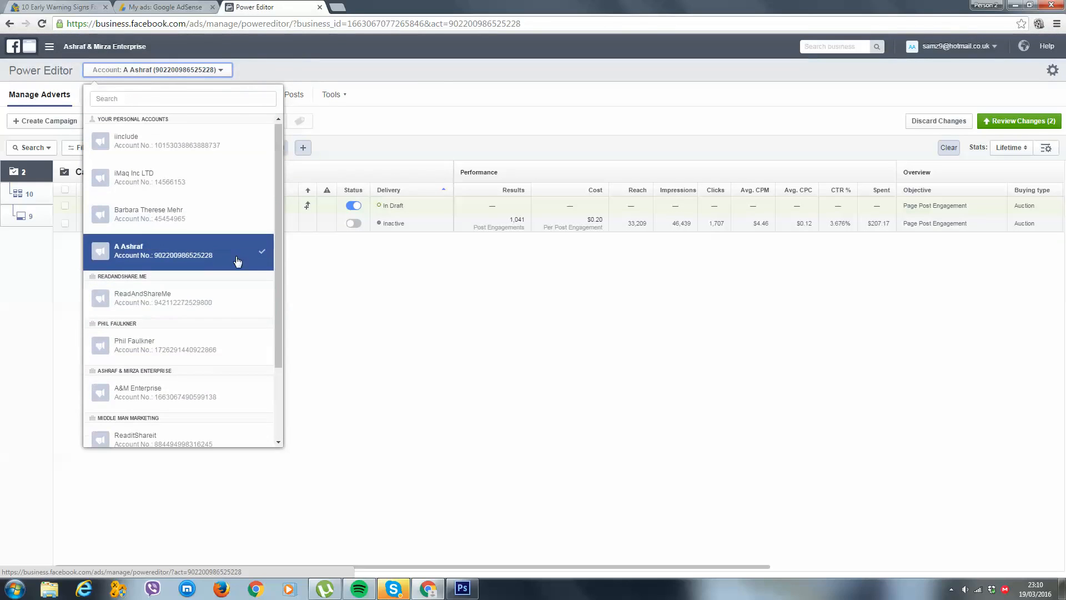
{"action": "left_click", "coordinate": [426, 95]}
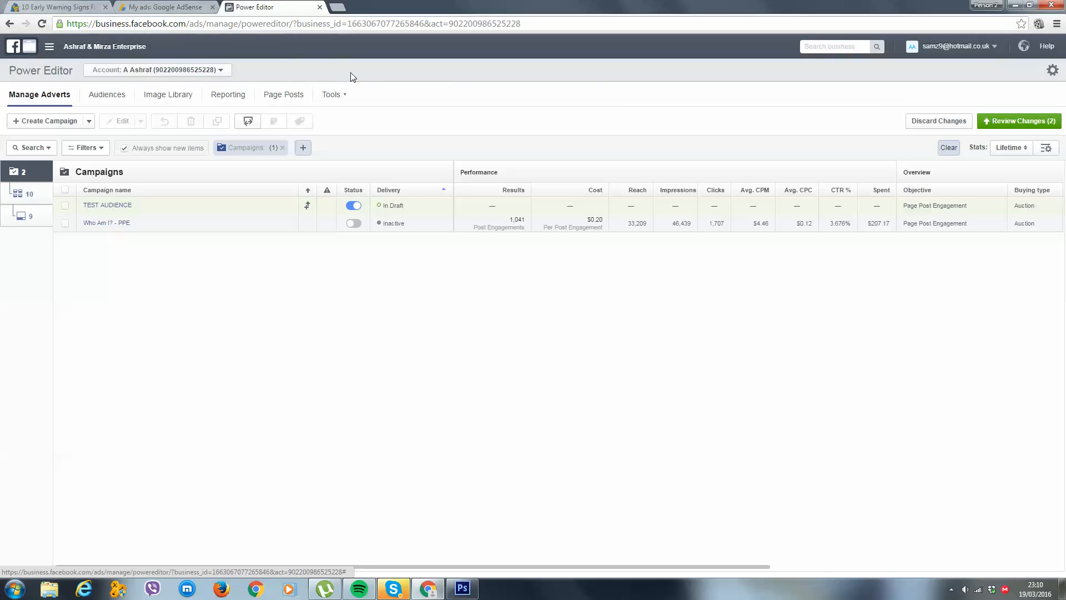
{"action": "left_click", "coordinate": [199, 70]}
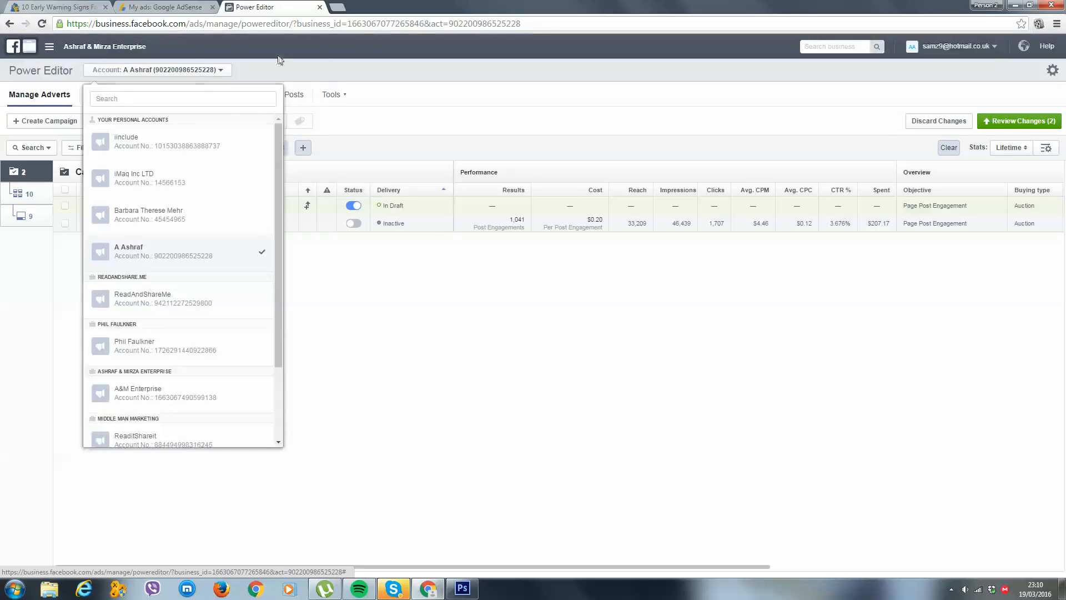
{"action": "left_click", "coordinate": [321, 64]}
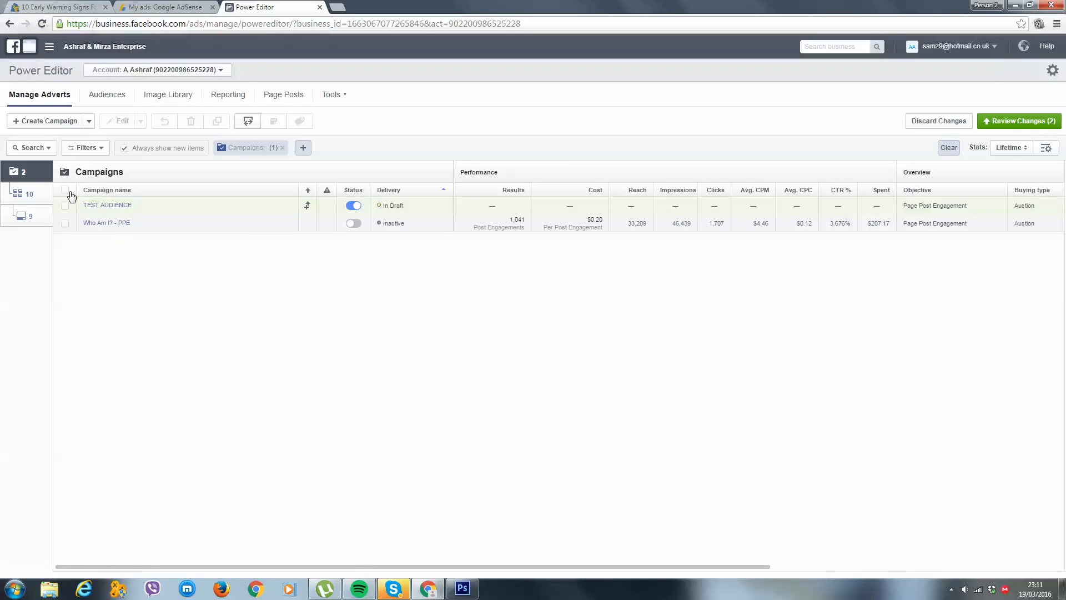
- Show the advert sets and open the draft TEST AUDIENCE advert set for editing
{"action": "left_click", "coordinate": [28, 193]}
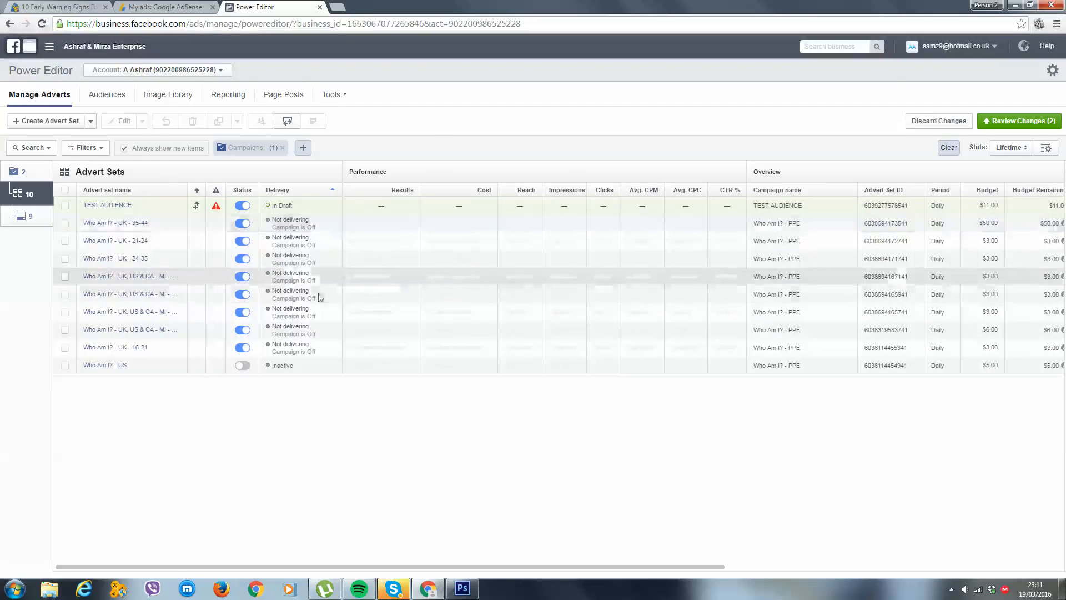
{"action": "left_click", "coordinate": [415, 204]}
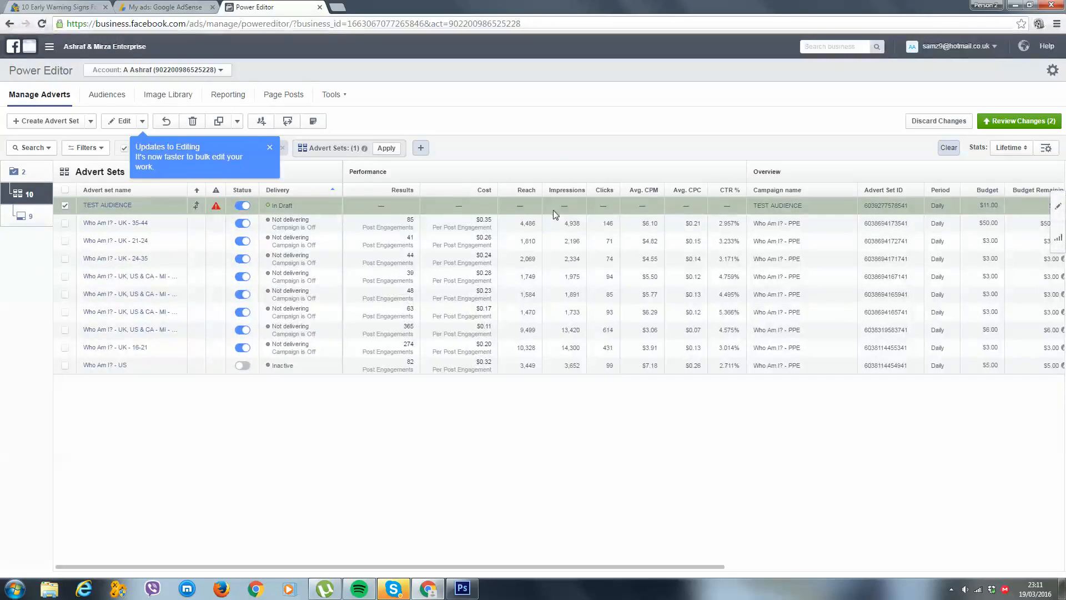
{"action": "left_click", "coordinate": [1059, 204]}
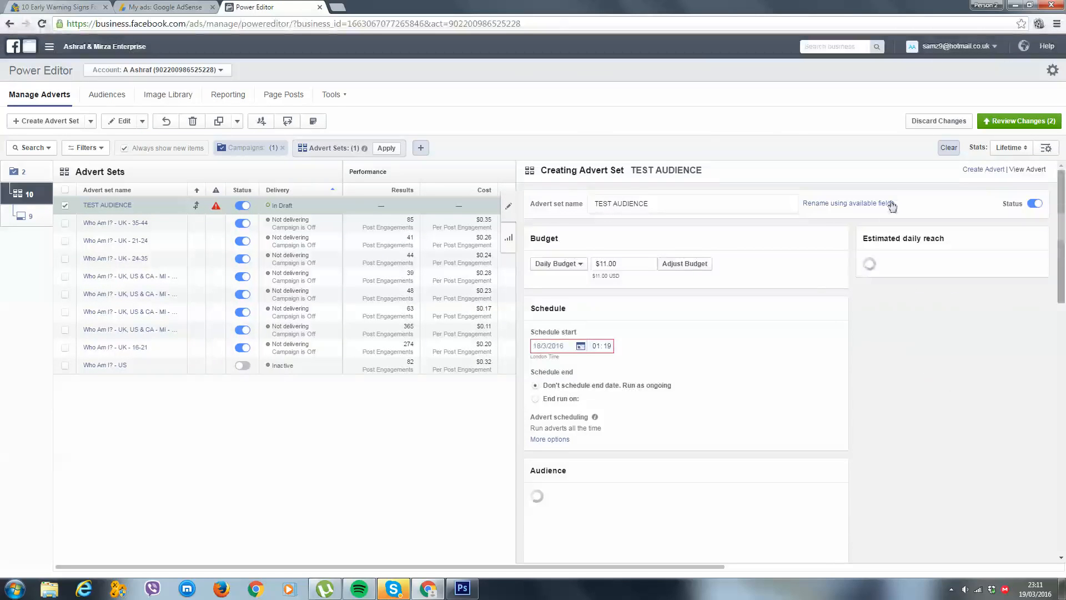
- Examine the TEST AUDIENCE advert set's budget, schedule, audience, placement, optimisation and delivery settings
{"action": "scroll", "coordinate": [812, 216], "scroll_direction": "down", "scroll_amount": 3}
{"action": "scroll", "coordinate": [794, 228], "scroll_direction": "down", "scroll_amount": 3}
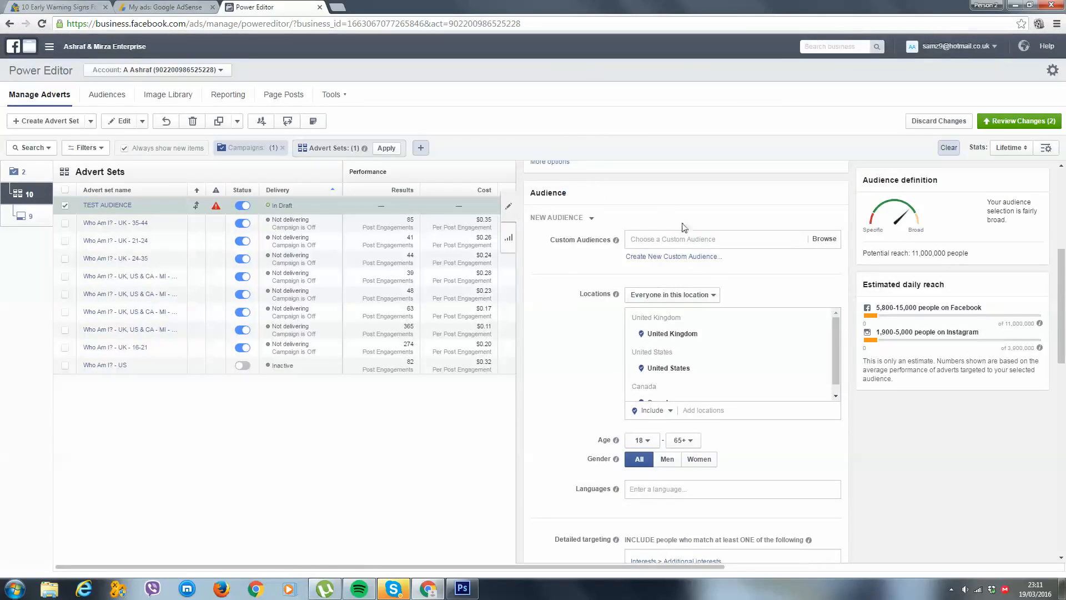
{"action": "scroll", "coordinate": [694, 250], "scroll_direction": "down", "scroll_amount": 1}
{"action": "scroll", "coordinate": [717, 323], "scroll_direction": "down", "scroll_amount": 4}
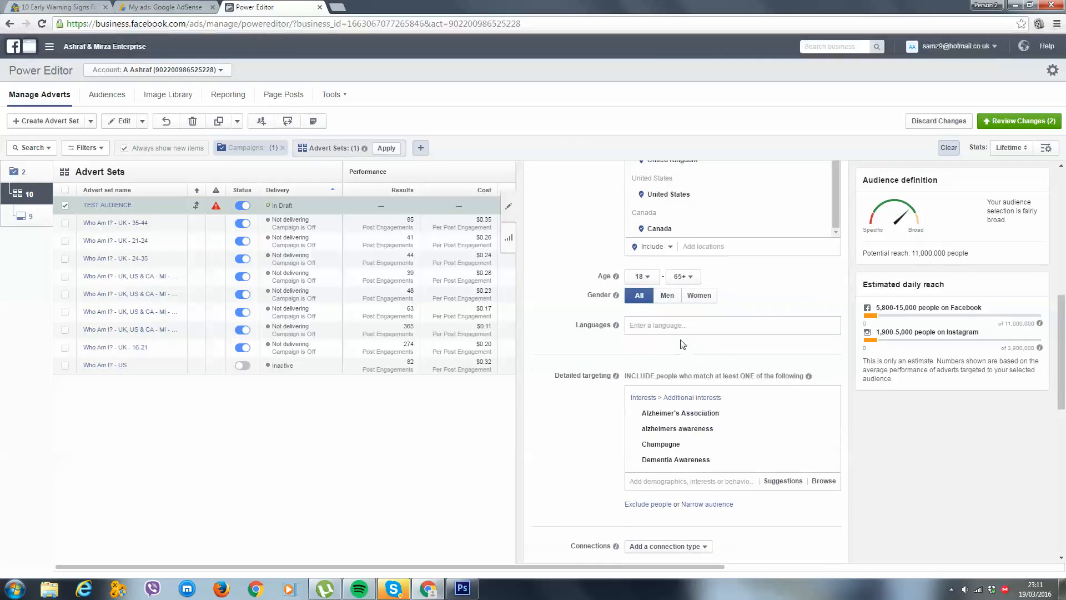
{"action": "scroll", "coordinate": [739, 278], "scroll_direction": "down", "scroll_amount": 4}
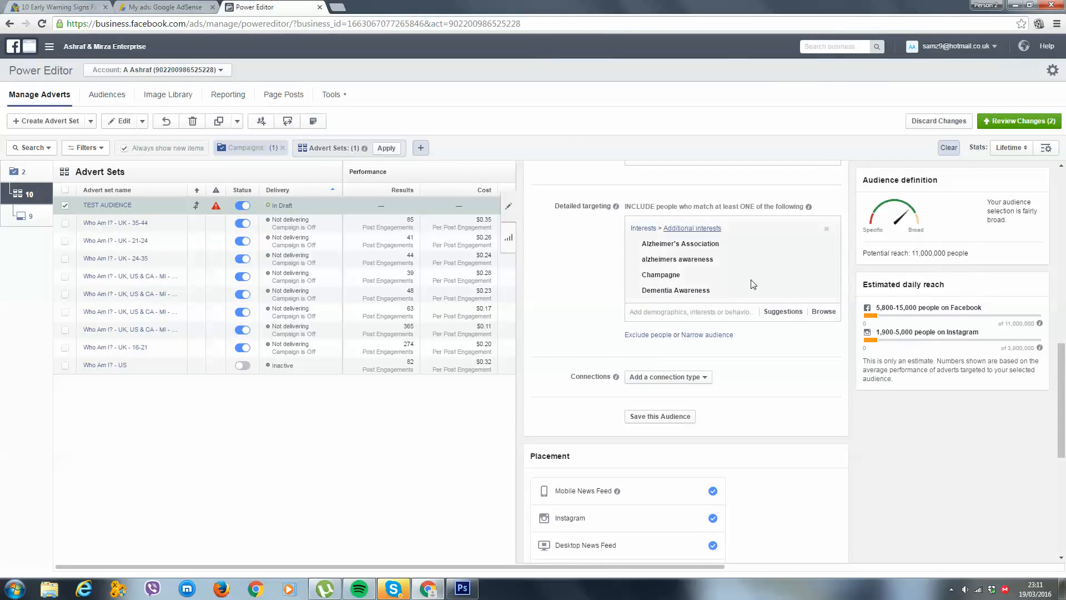
{"action": "scroll", "coordinate": [731, 262], "scroll_direction": "down", "scroll_amount": 1}
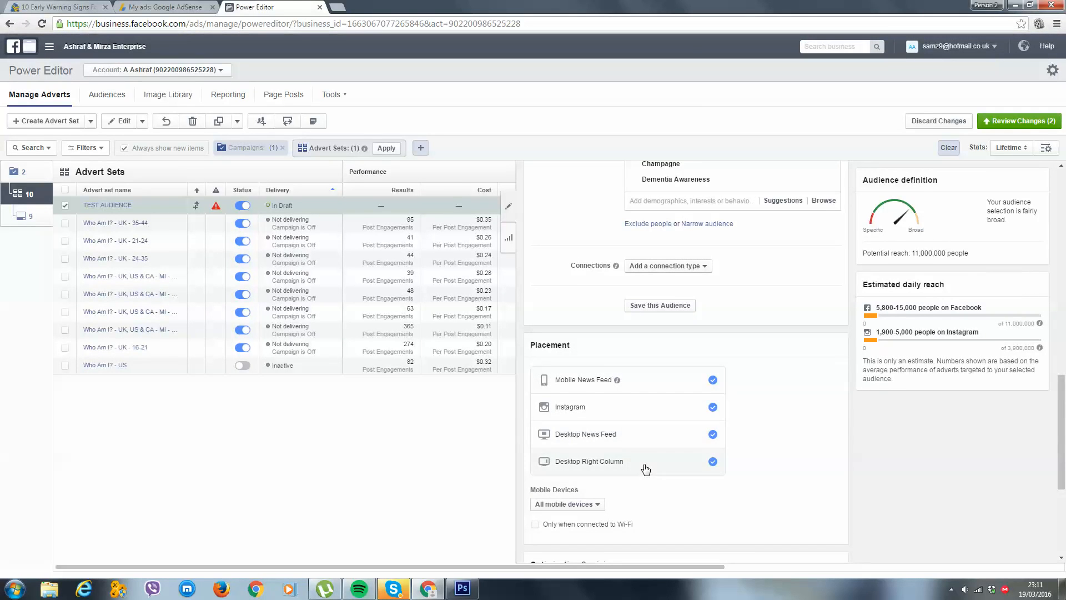
{"action": "scroll", "coordinate": [651, 472], "scroll_direction": "down", "scroll_amount": 4}
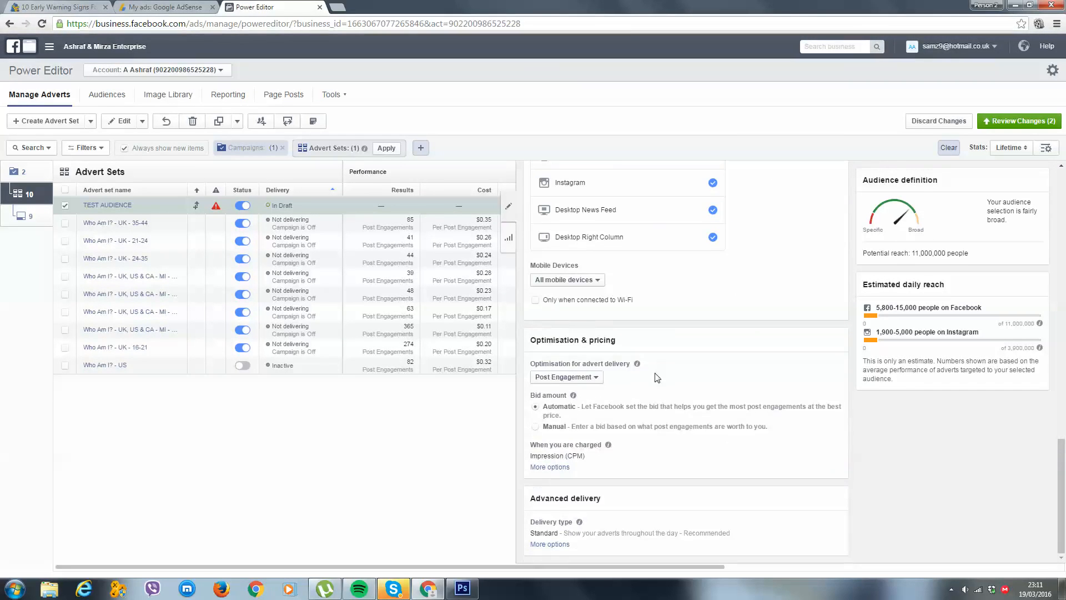
{"action": "scroll", "coordinate": [655, 356], "scroll_direction": "up", "scroll_amount": 5}
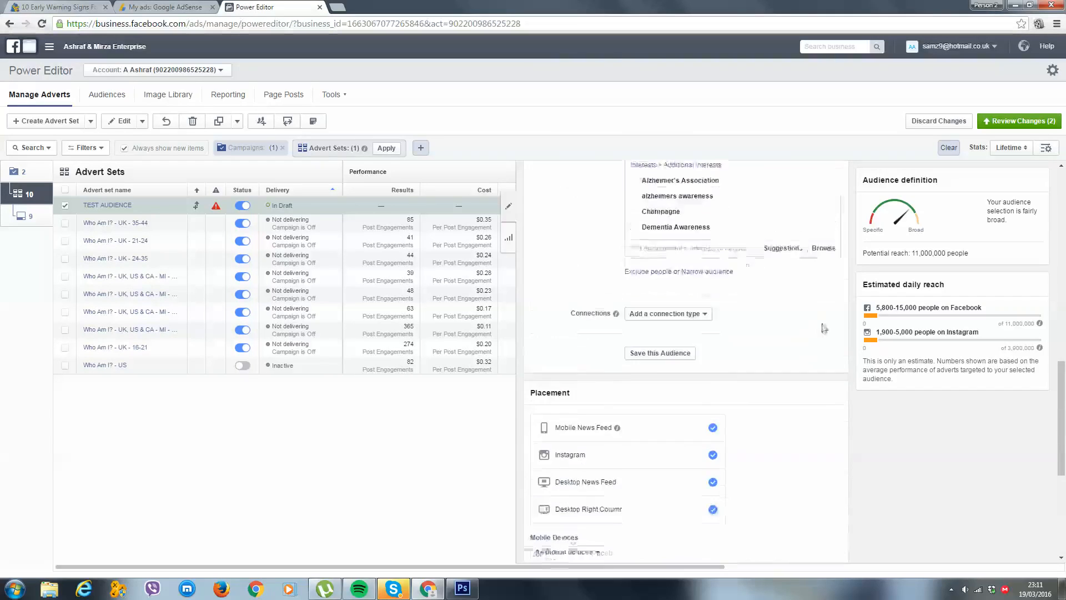
{"action": "scroll", "coordinate": [688, 237], "scroll_direction": "down", "scroll_amount": 5}
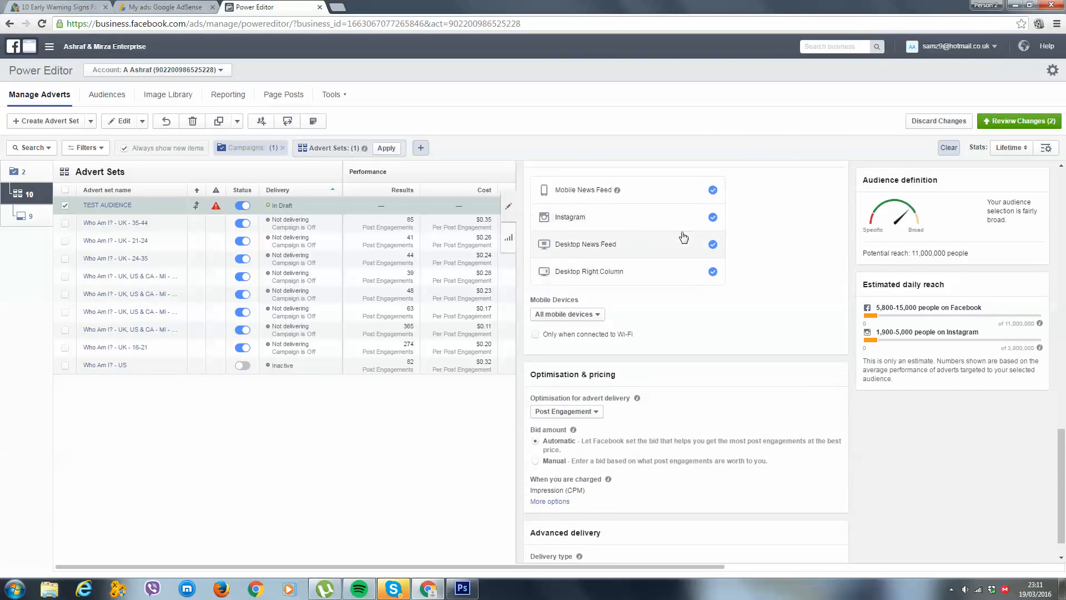
{"action": "scroll", "coordinate": [683, 235], "scroll_direction": "up", "scroll_amount": 10}
{"action": "scroll", "coordinate": [639, 216], "scroll_direction": "up", "scroll_amount": 7}
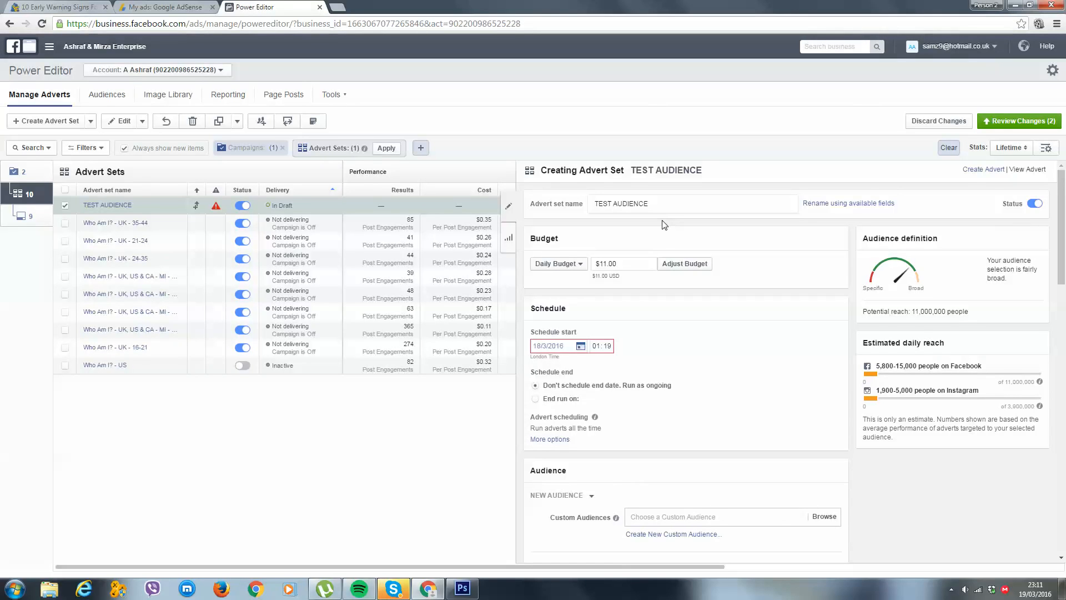
{"action": "scroll", "coordinate": [611, 250], "scroll_direction": "down", "scroll_amount": 1}
{"action": "scroll", "coordinate": [589, 300], "scroll_direction": "up", "scroll_amount": 1}
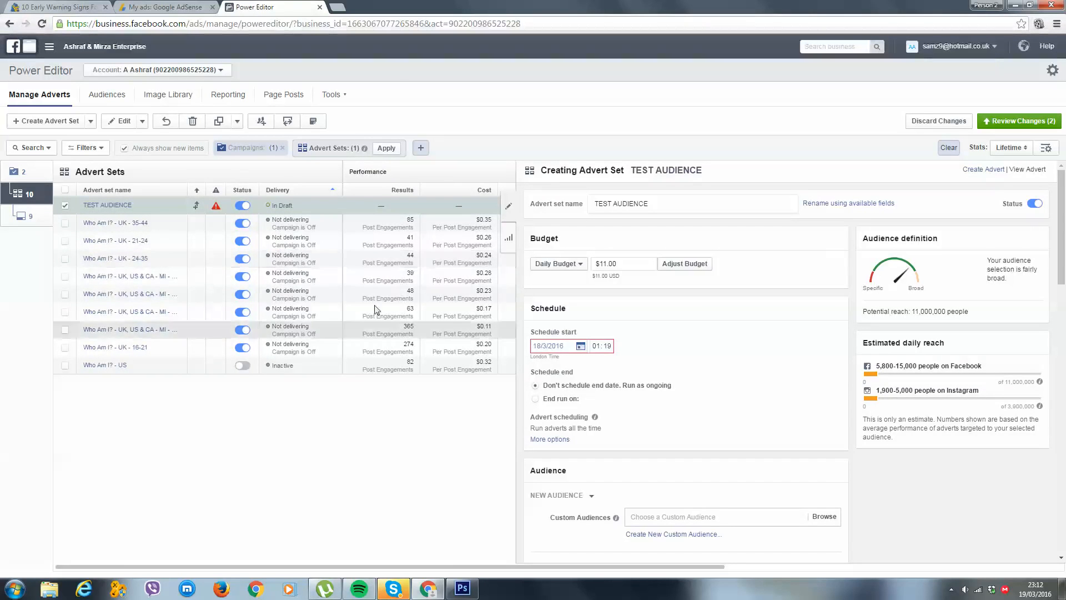
- Filter the list to only the TEST AUDIENCE advert set and remove United States and Canada from its locations
{"action": "left_click", "coordinate": [282, 148]}
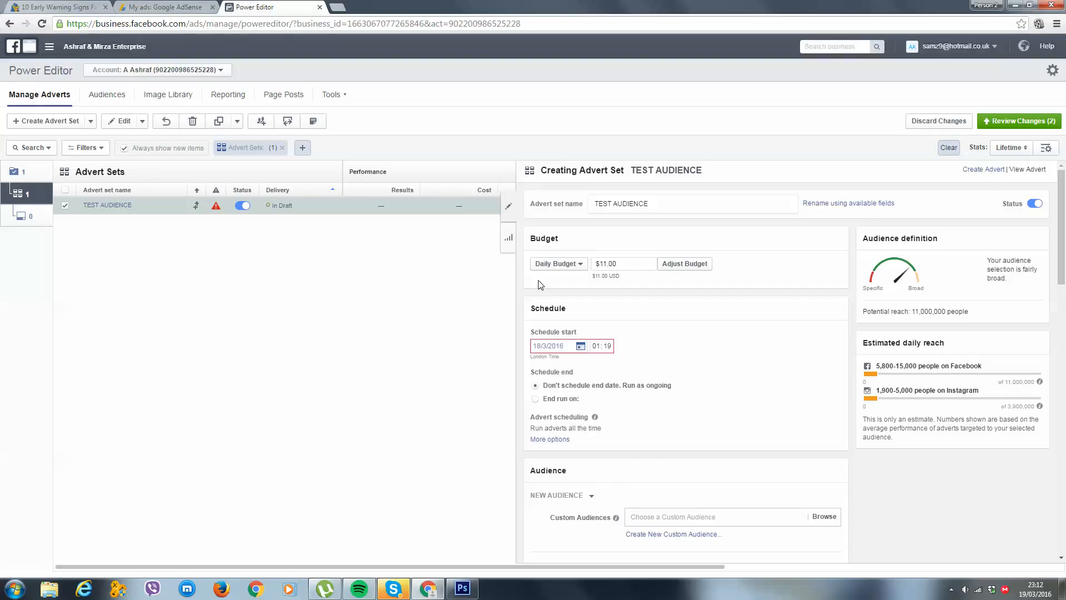
{"action": "scroll", "coordinate": [750, 444], "scroll_direction": "down", "scroll_amount": 2}
{"action": "scroll", "coordinate": [722, 500], "scroll_direction": "down", "scroll_amount": 2}
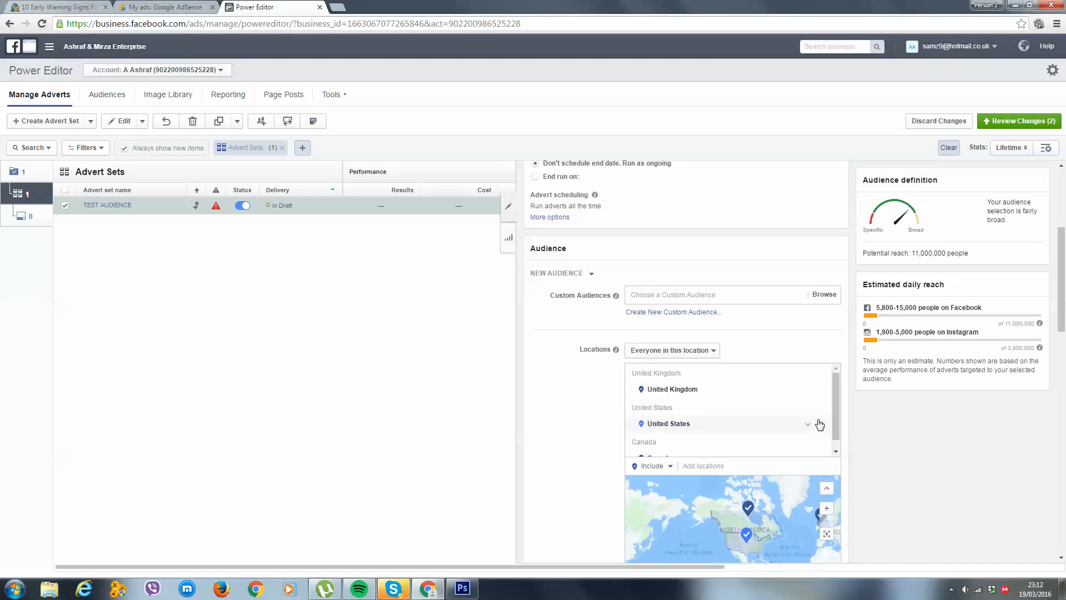
{"action": "left_click", "coordinate": [822, 426]}
{"action": "left_click", "coordinate": [821, 425]}
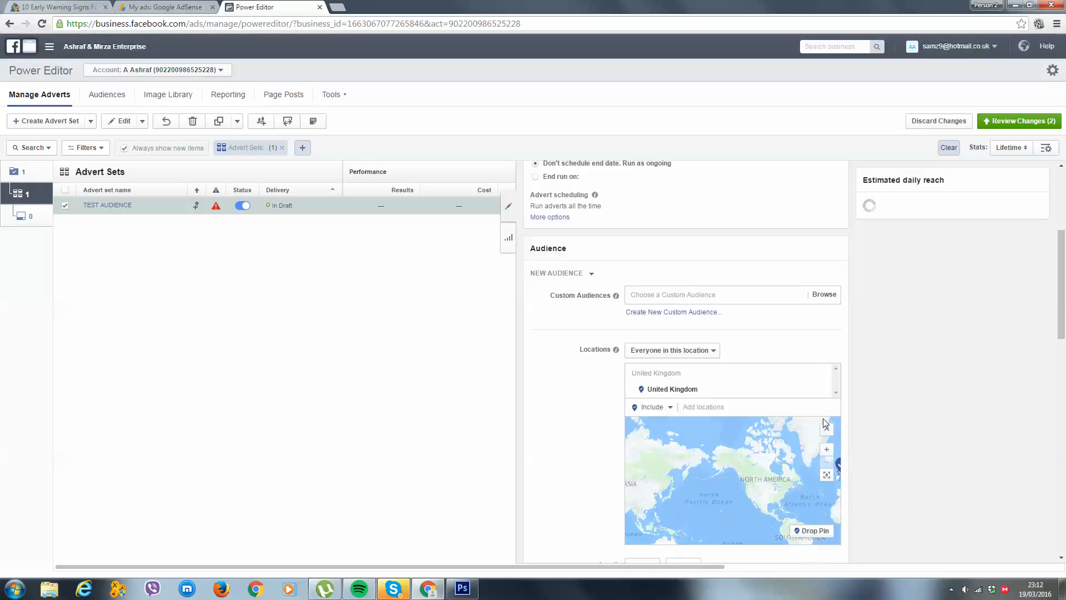
- Duplicate the TEST AUDIENCE advert set within the same campaign and check the original's locations
{"action": "left_click", "coordinate": [219, 121]}
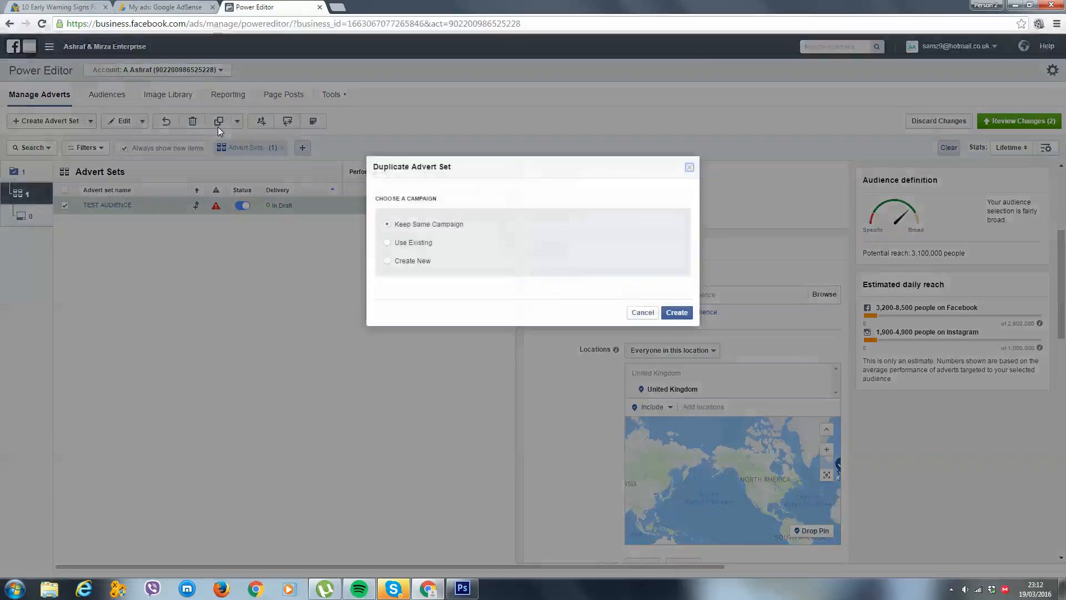
{"action": "left_click", "coordinate": [676, 312]}
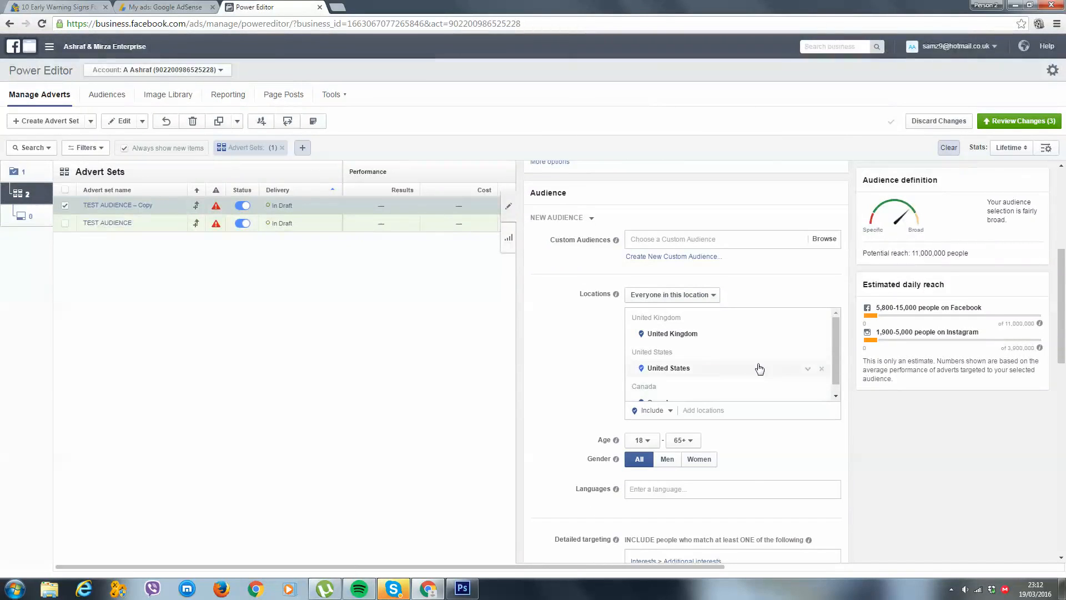
{"action": "left_click", "coordinate": [322, 222]}
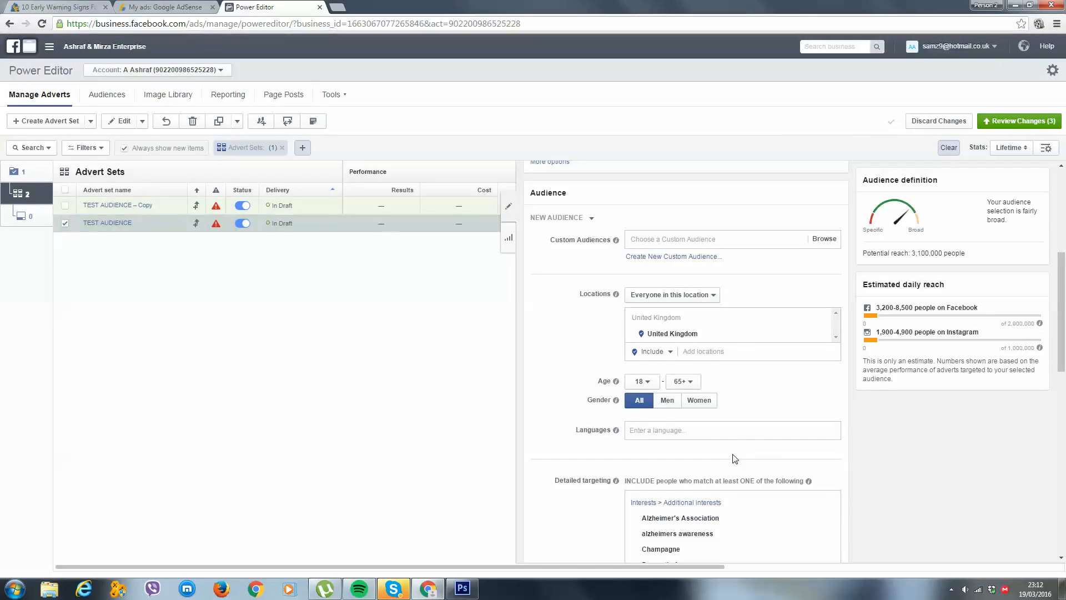
- Remove United Kingdom and Canada from the locations of the TEST AUDIENCE – Copy advert set
{"action": "left_click", "coordinate": [332, 207]}
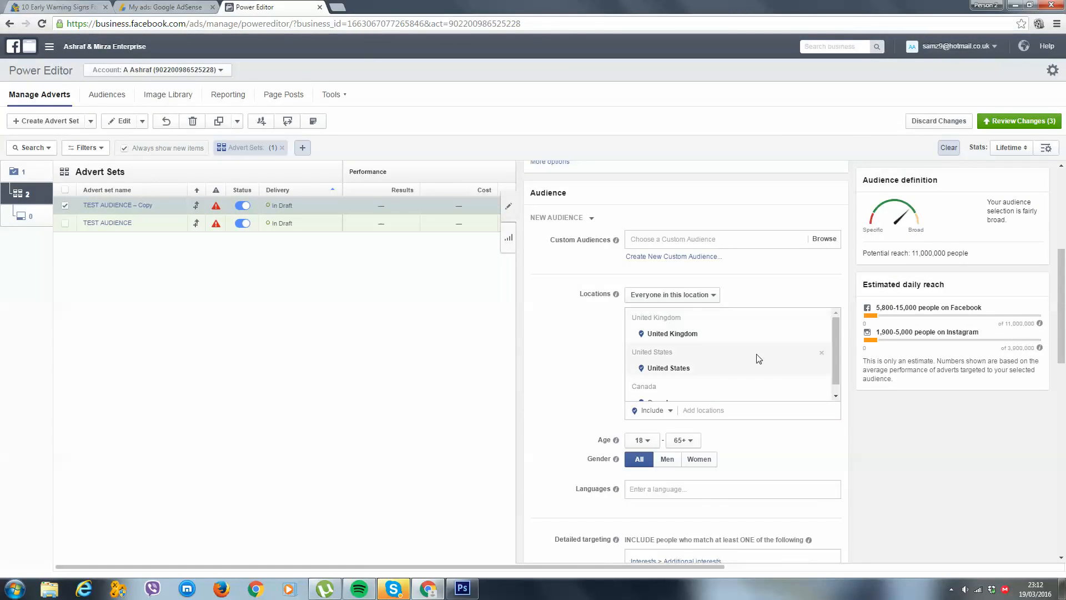
{"action": "left_click", "coordinate": [823, 335]}
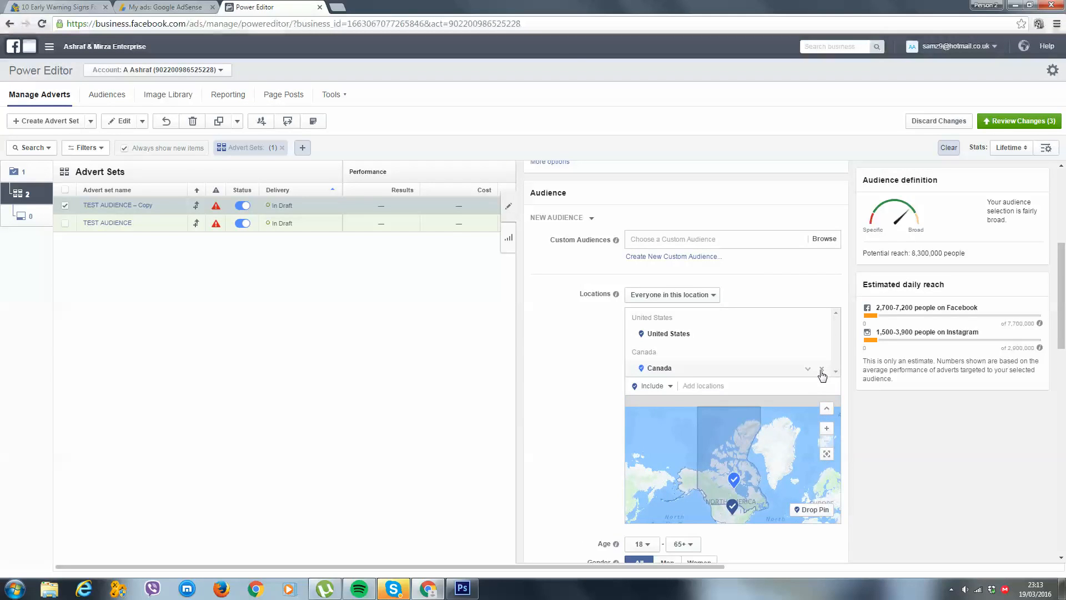
{"action": "left_click", "coordinate": [821, 369]}
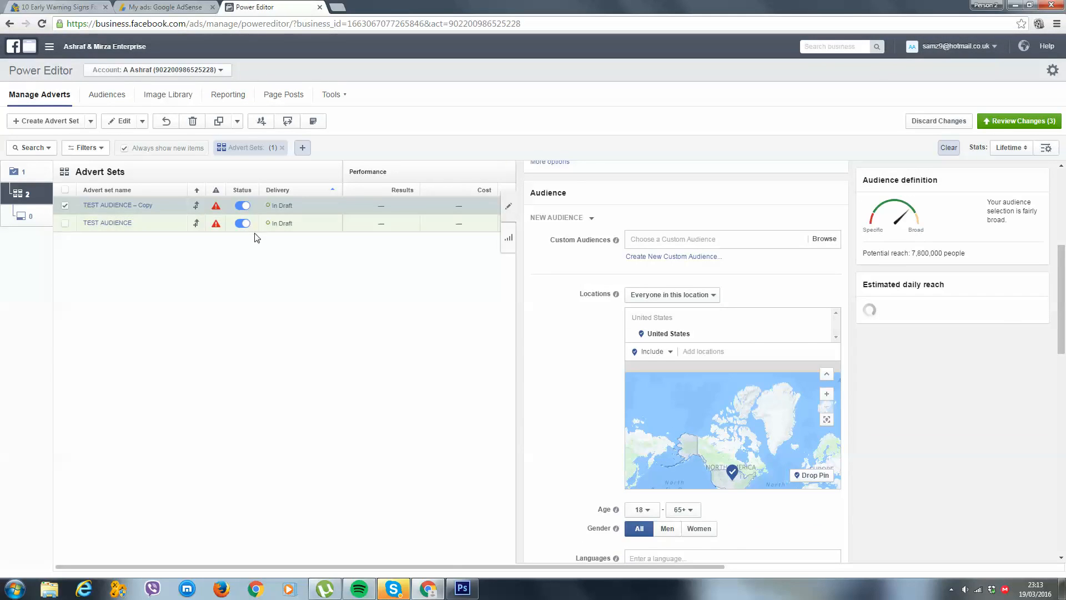
- Compare the locations, age, gender and detailed targeting of the copied and original TEST AUDIENCE advert sets
{"action": "scroll", "coordinate": [588, 367], "scroll_direction": "down", "scroll_amount": 4}
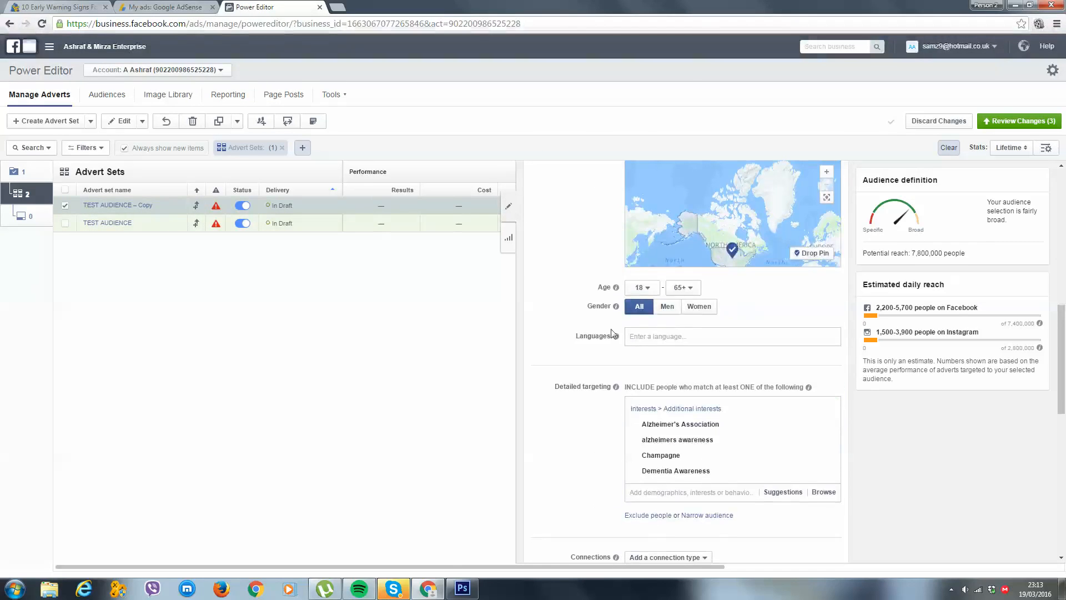
{"action": "scroll", "coordinate": [660, 312], "scroll_direction": "down", "scroll_amount": 1}
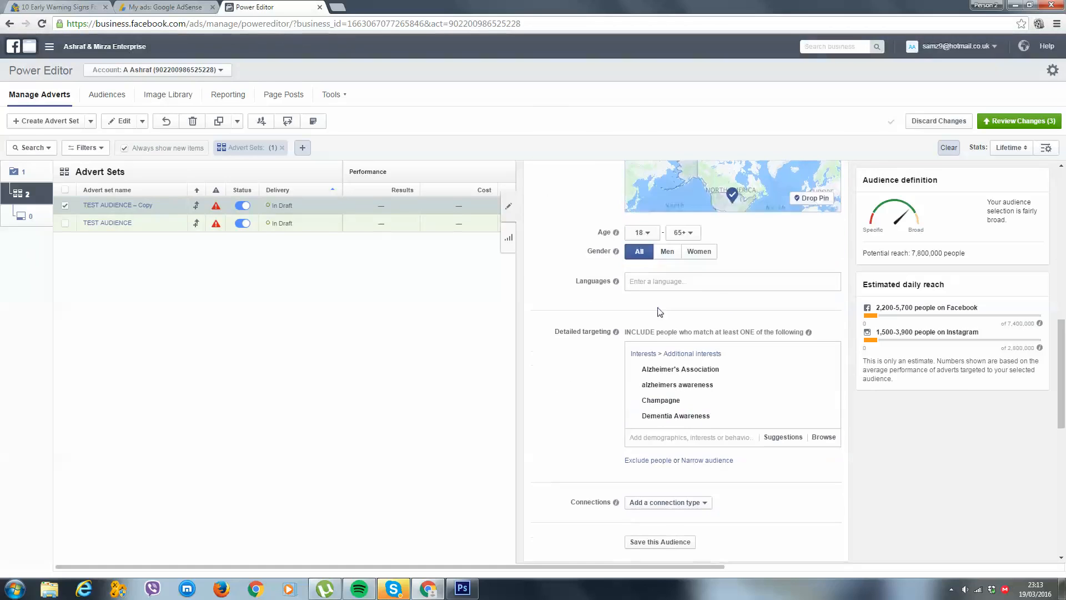
{"action": "left_click", "coordinate": [295, 229]}
{"action": "scroll", "coordinate": [666, 339], "scroll_direction": "up", "scroll_amount": 2}
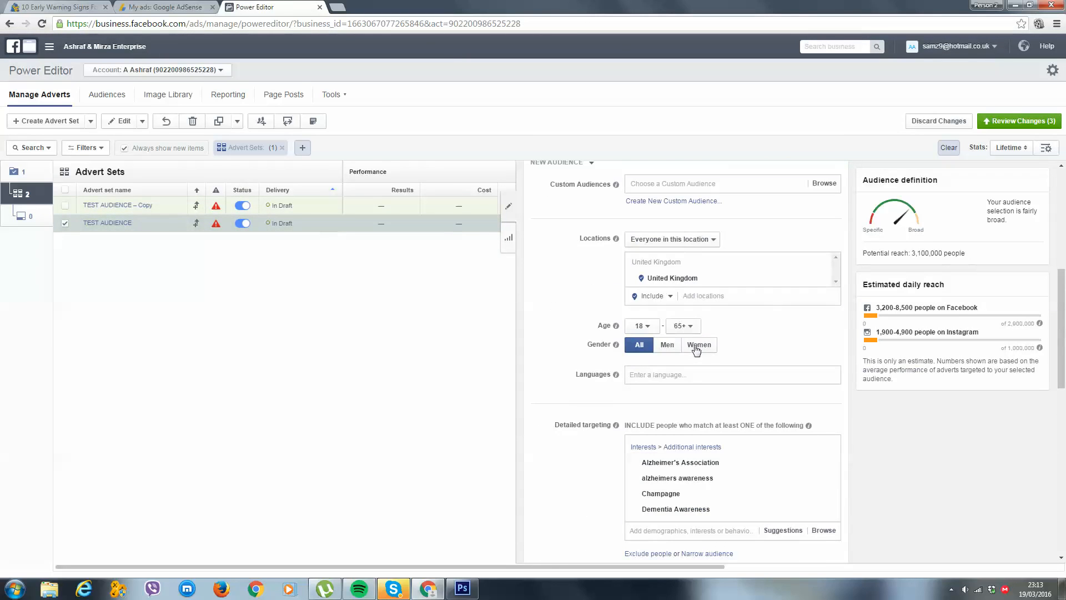
{"action": "scroll", "coordinate": [585, 348], "scroll_direction": "down", "scroll_amount": 2}
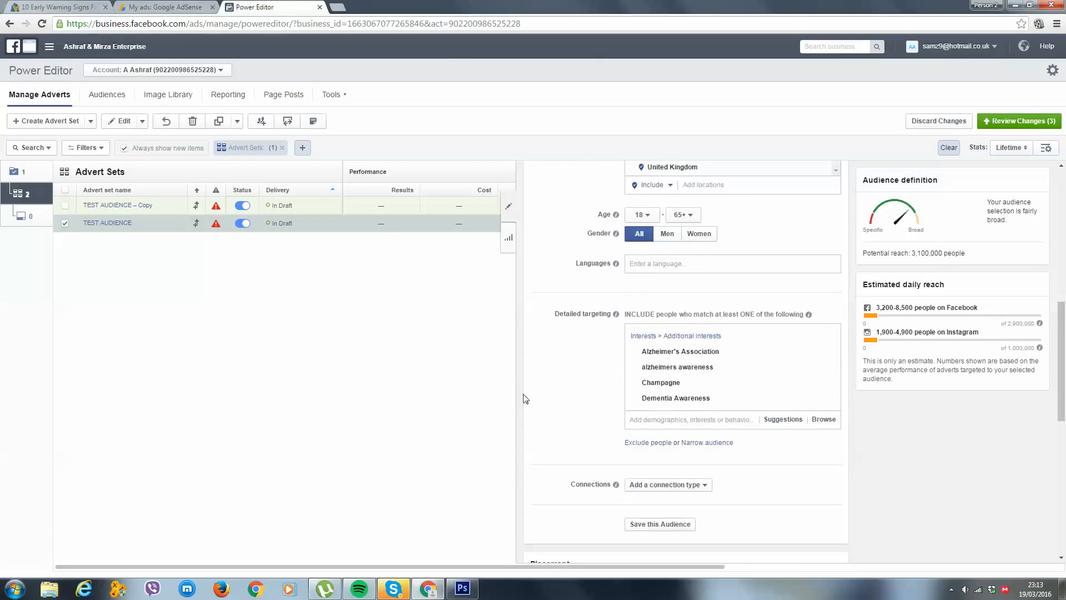
{"action": "scroll", "coordinate": [618, 423], "scroll_direction": "up", "scroll_amount": 4}
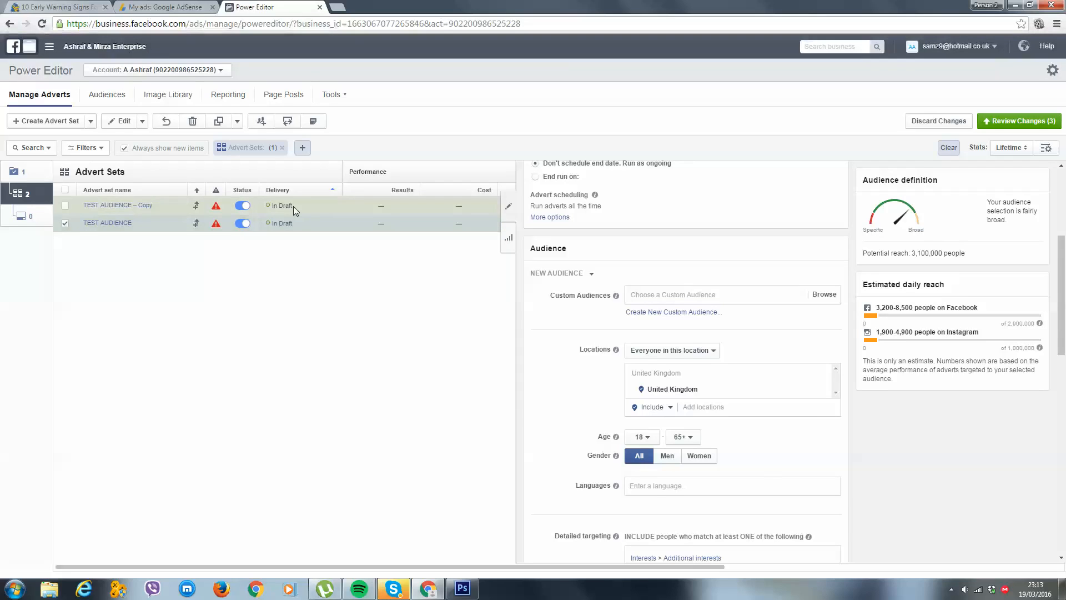
- Create an advert named TEST in the existing TEST AUDIENCE campaign and existing TEST AUDIENCE advert set
{"action": "left_click", "coordinate": [7, 214]}
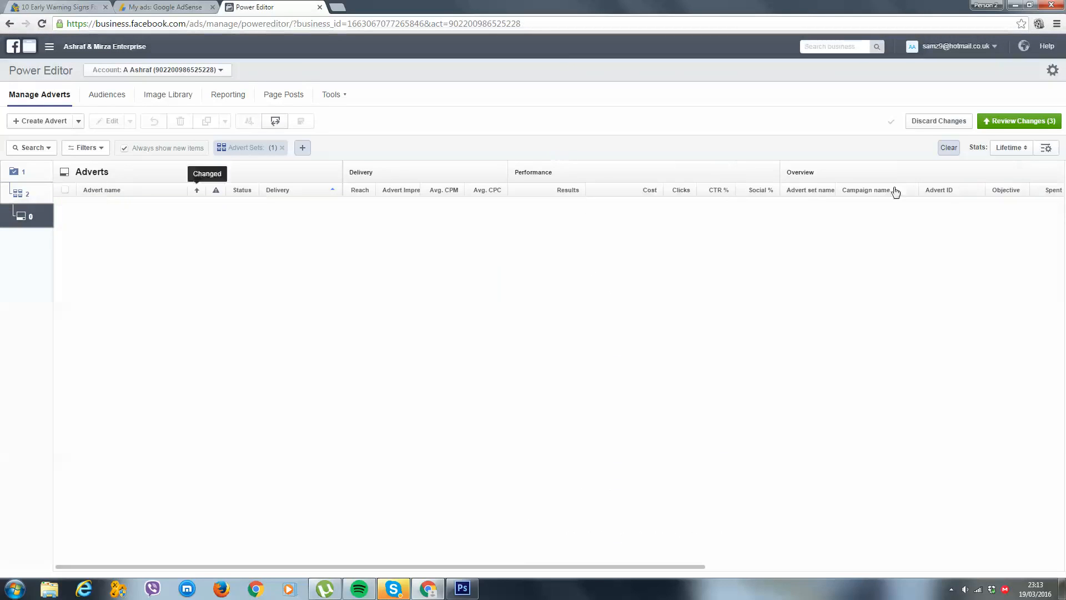
{"action": "left_click", "coordinate": [49, 122]}
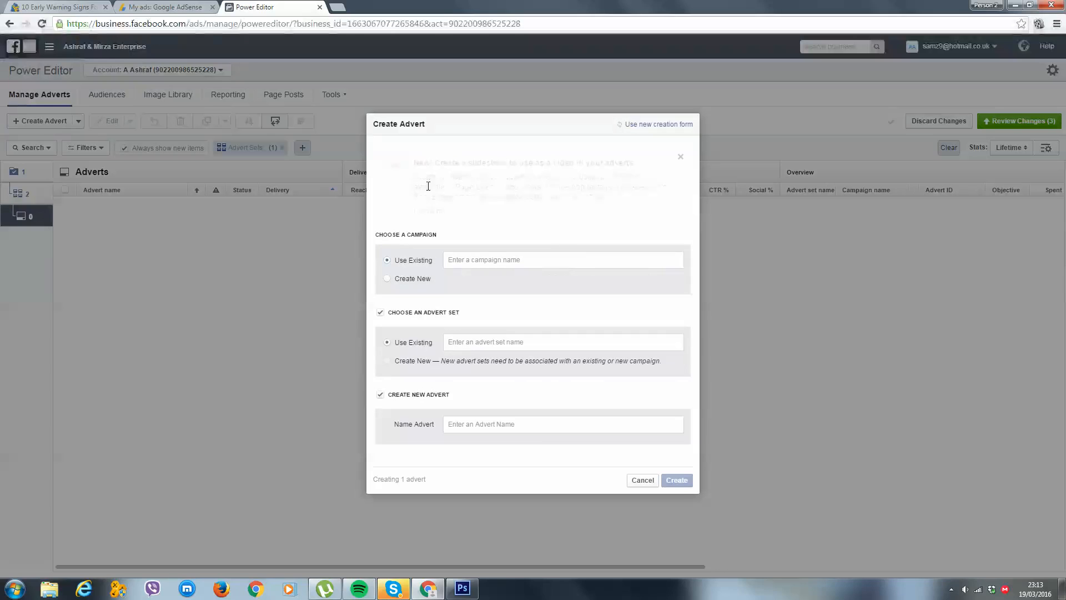
{"action": "left_click", "coordinate": [528, 262]}
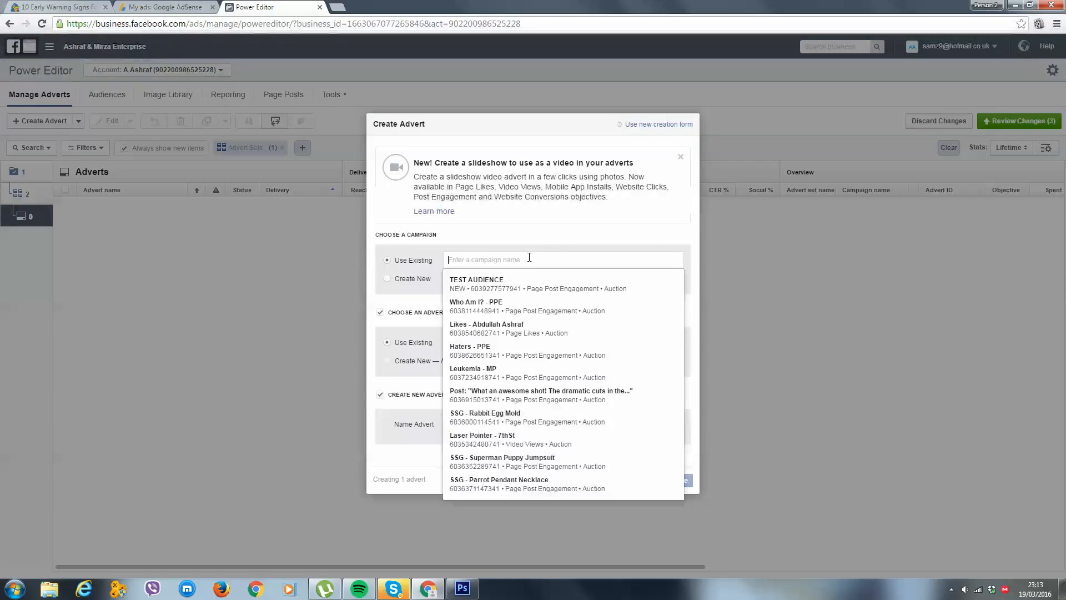
{"action": "left_click", "coordinate": [525, 288]}
{"action": "left_click", "coordinate": [504, 340]}
{"action": "left_click", "coordinate": [507, 361]}
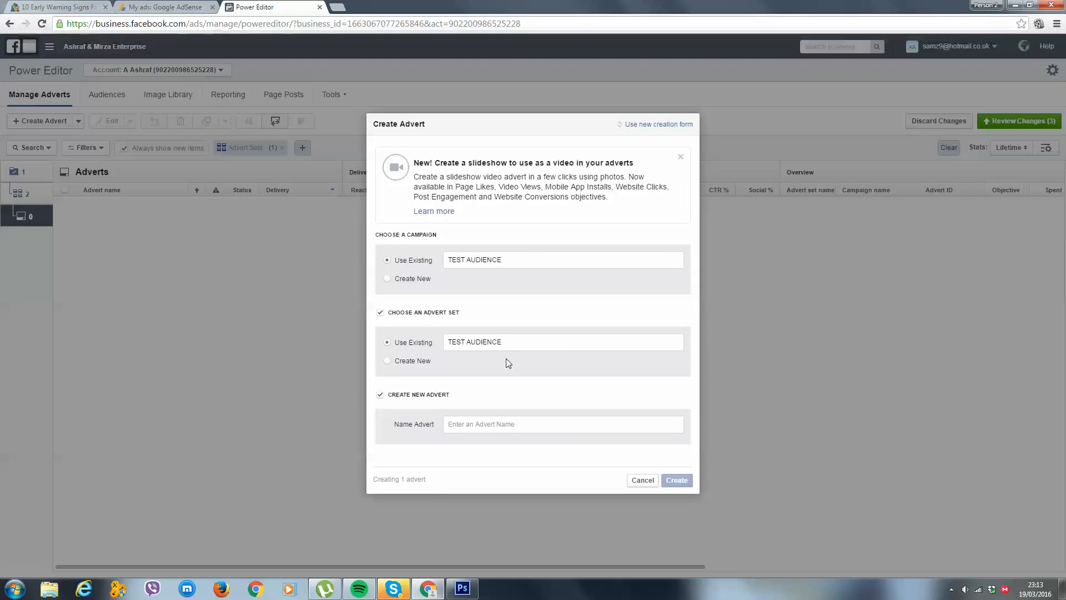
{"action": "left_click", "coordinate": [496, 428]}
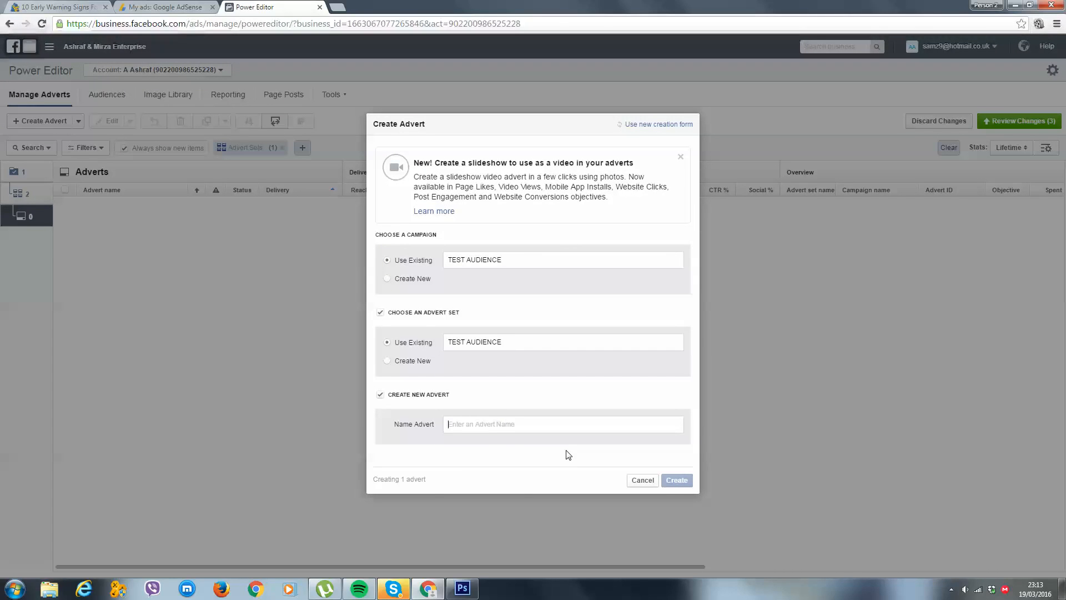
{"action": "type", "text": "TE"}
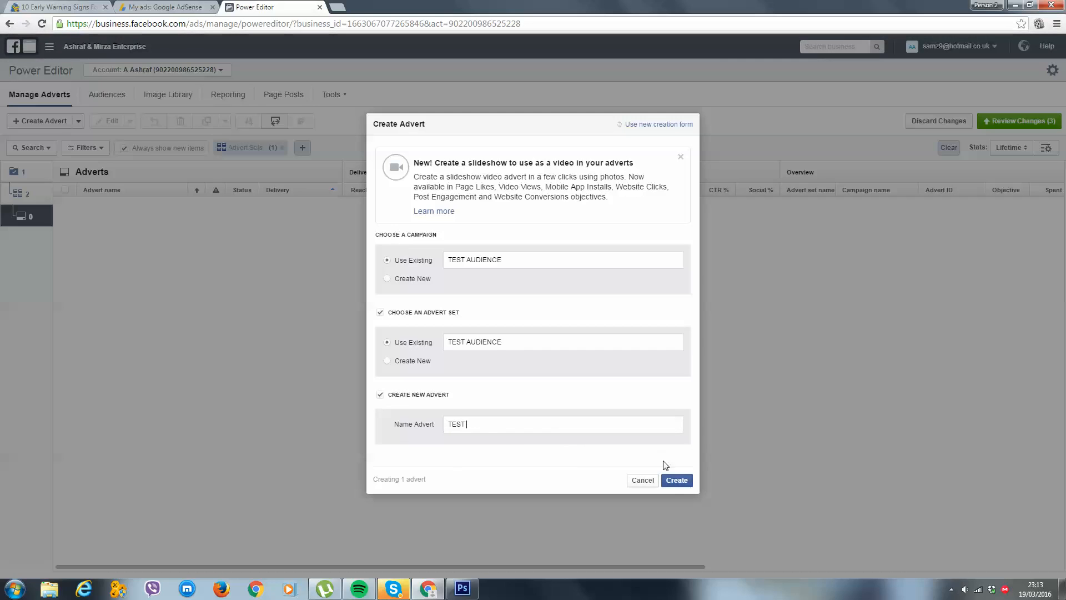
{"action": "type", "text": "ST"}
{"action": "left_click", "coordinate": [674, 481]}
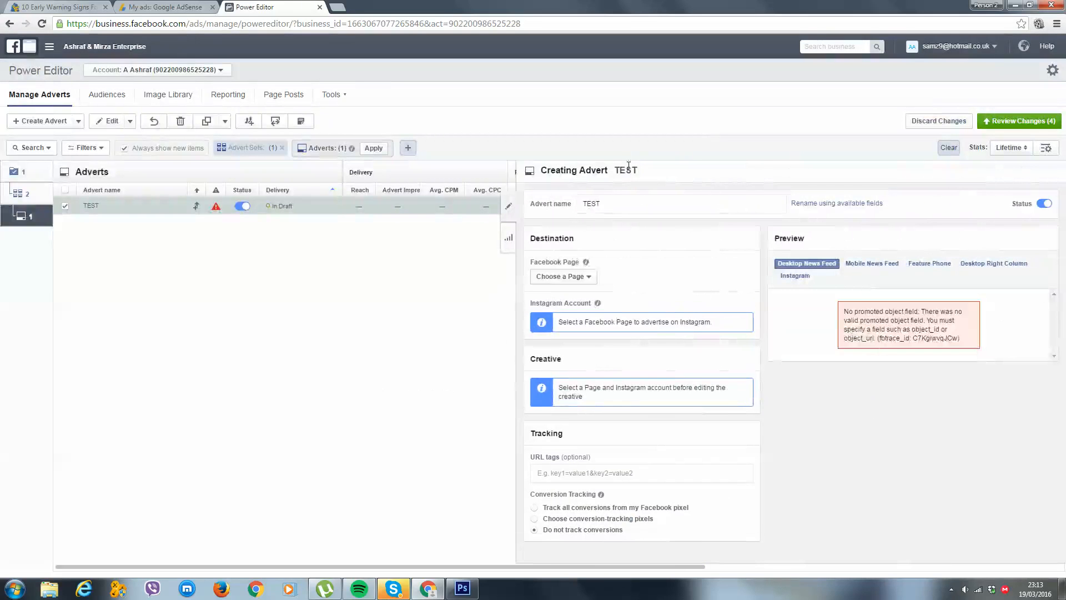
{"action": "left_click", "coordinate": [544, 277]}
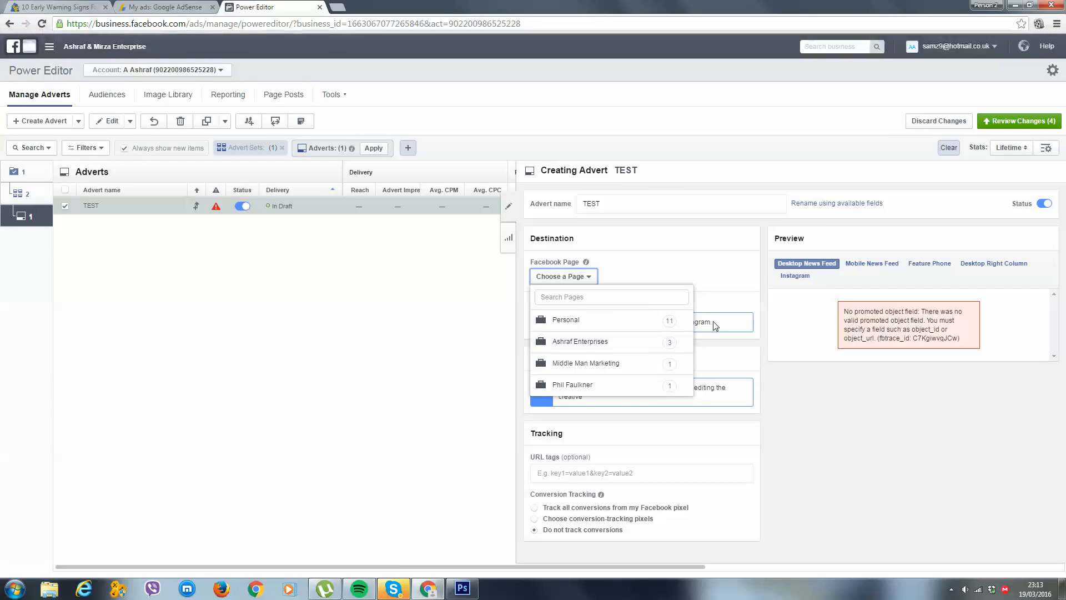
{"action": "left_click", "coordinate": [647, 319]}
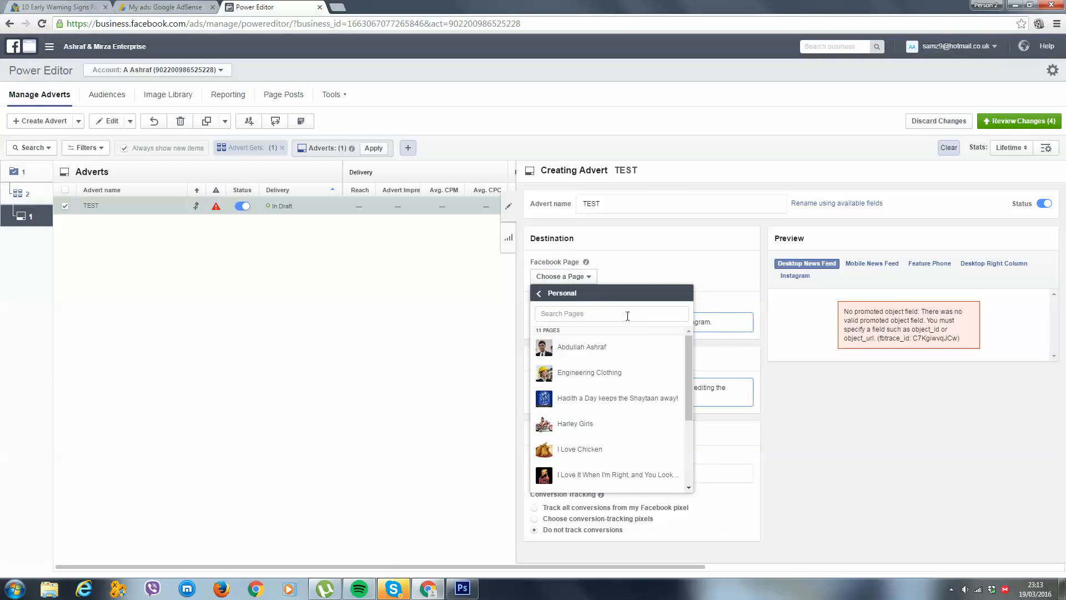
{"action": "left_click", "coordinate": [583, 344]}
- Set the TEST advert's Facebook Page to MindPackage from the Ashraf Enterprises pages
{"action": "left_click", "coordinate": [574, 281]}
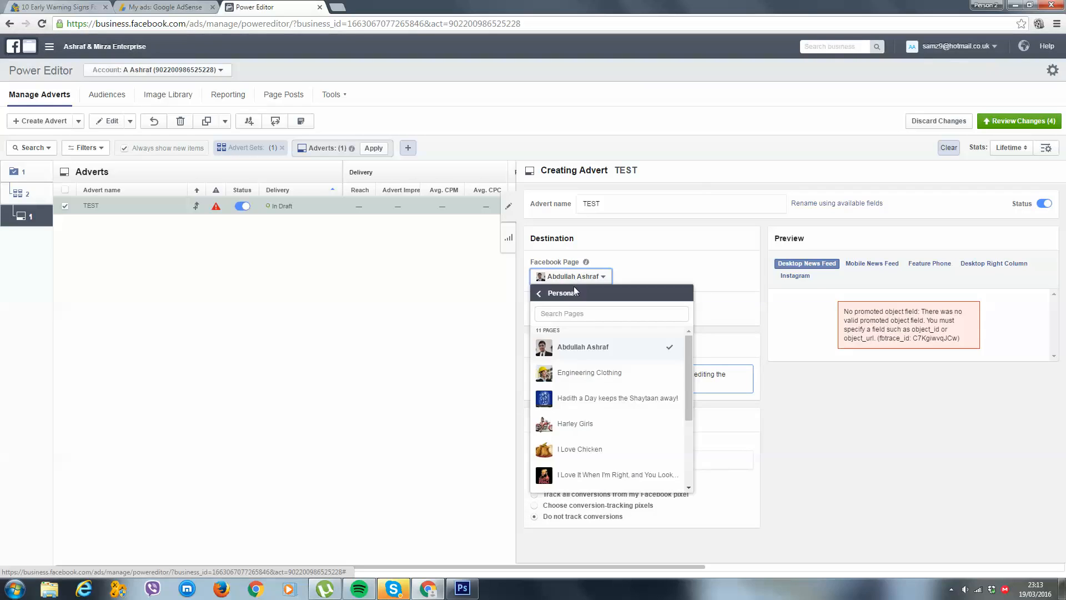
{"action": "scroll", "coordinate": [570, 299], "scroll_direction": "down", "scroll_amount": 1}
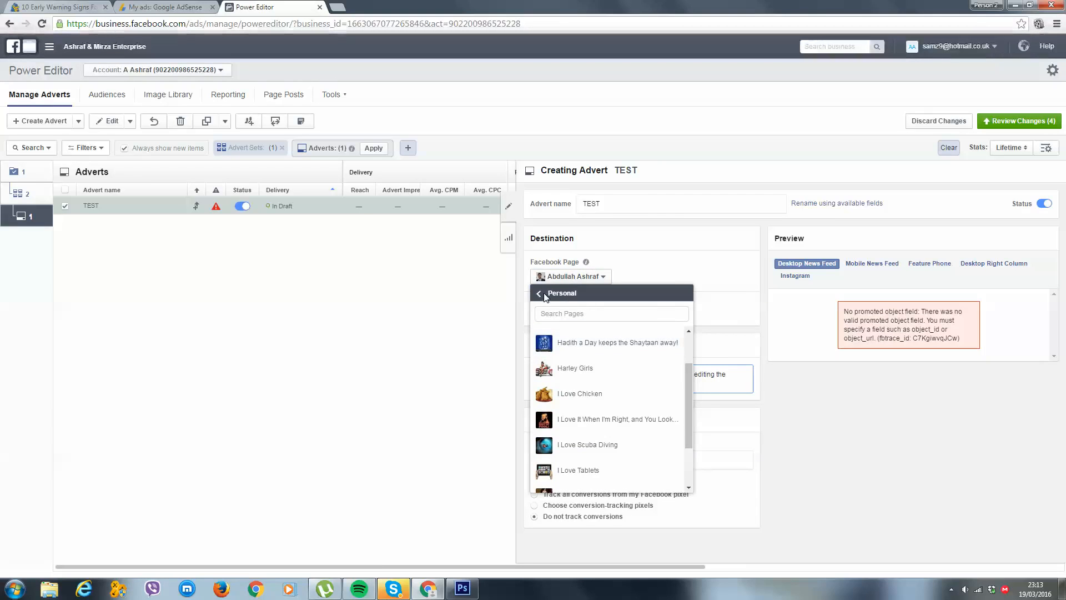
{"action": "left_click", "coordinate": [544, 295]}
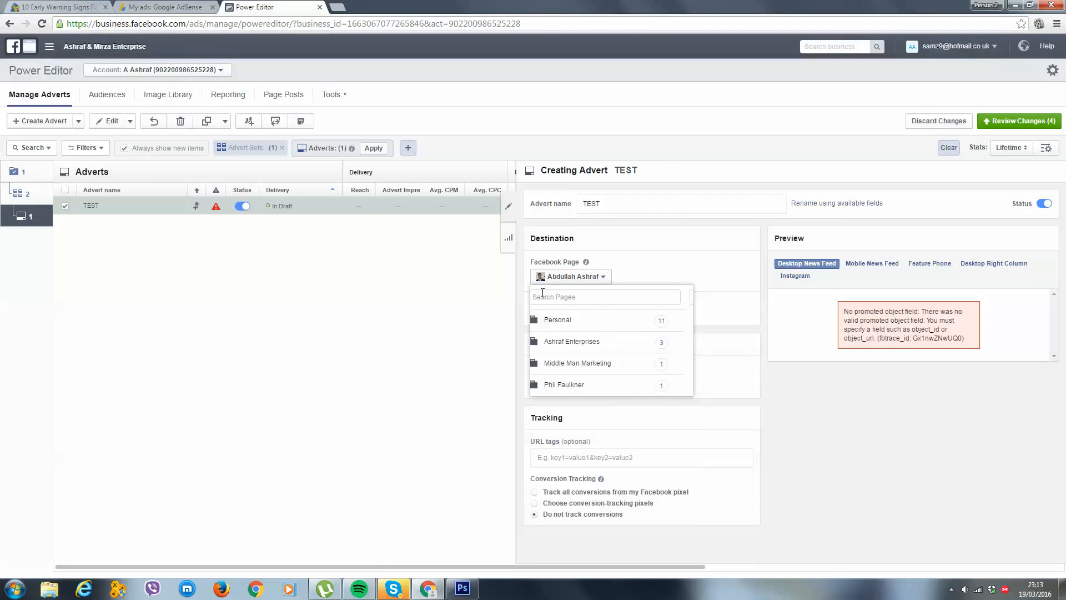
{"action": "left_click", "coordinate": [629, 342]}
{"action": "left_click", "coordinate": [576, 354]}
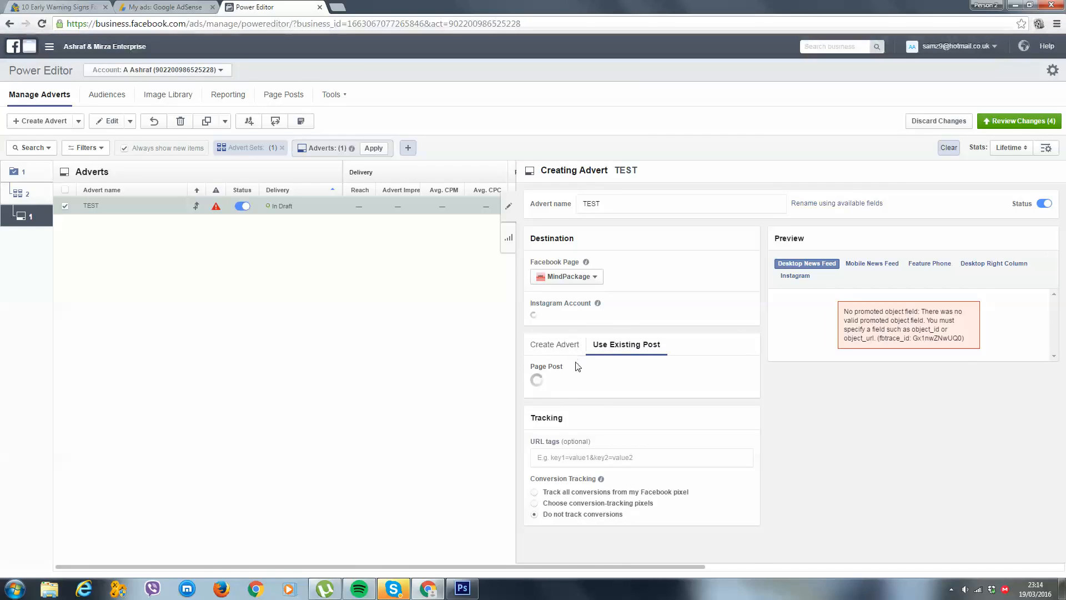
- Use the existing page post "Wow, check this out..." for the TEST advert and check its desktop news feed preview
{"action": "left_click", "coordinate": [576, 421]}
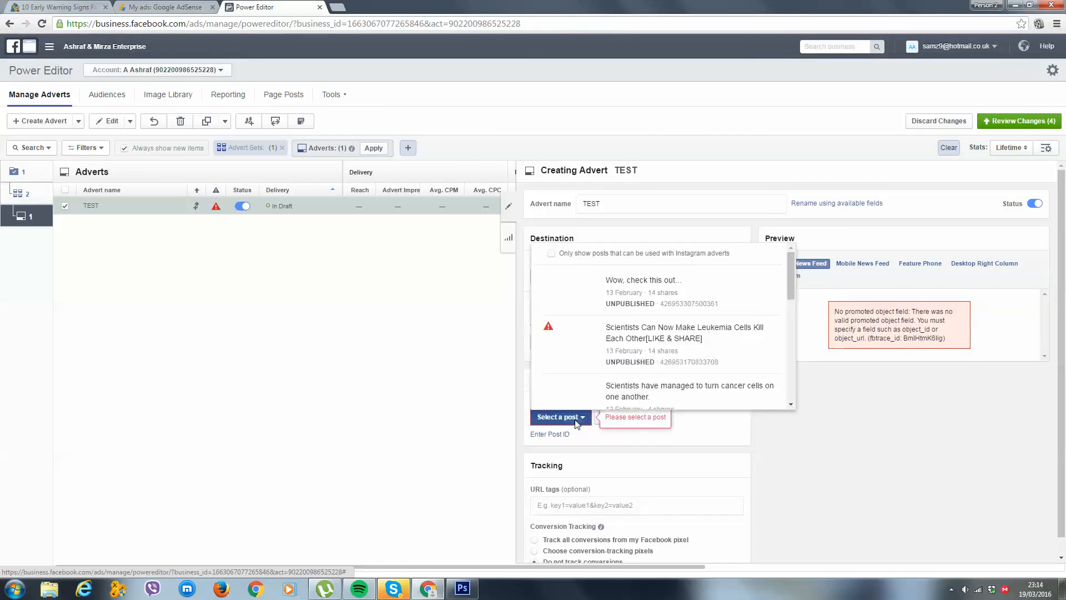
{"action": "left_click", "coordinate": [701, 317]}
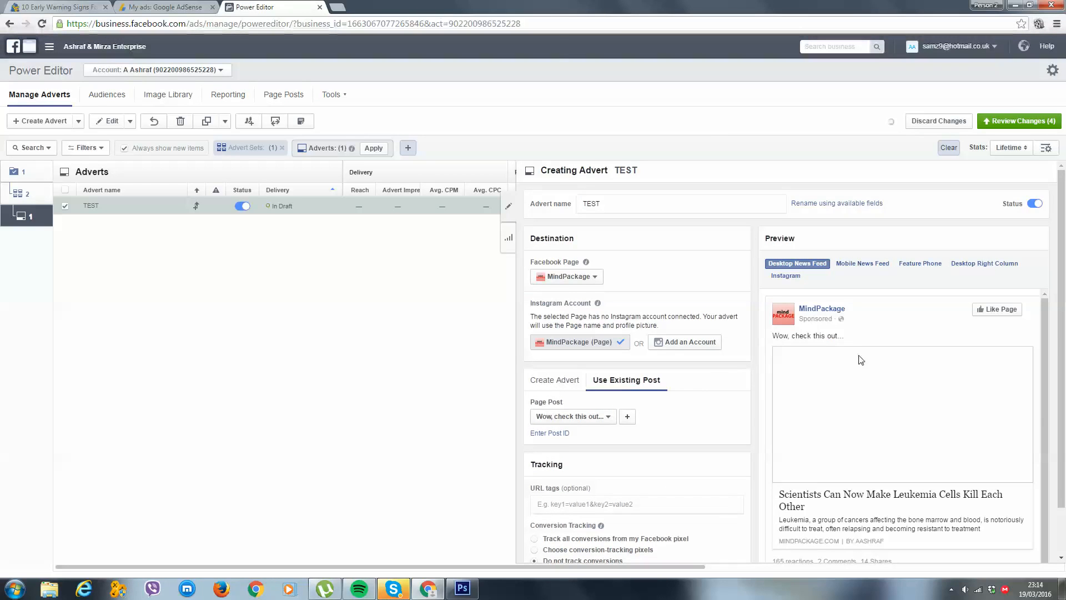
{"action": "scroll", "coordinate": [924, 367], "scroll_direction": "down", "scroll_amount": 1}
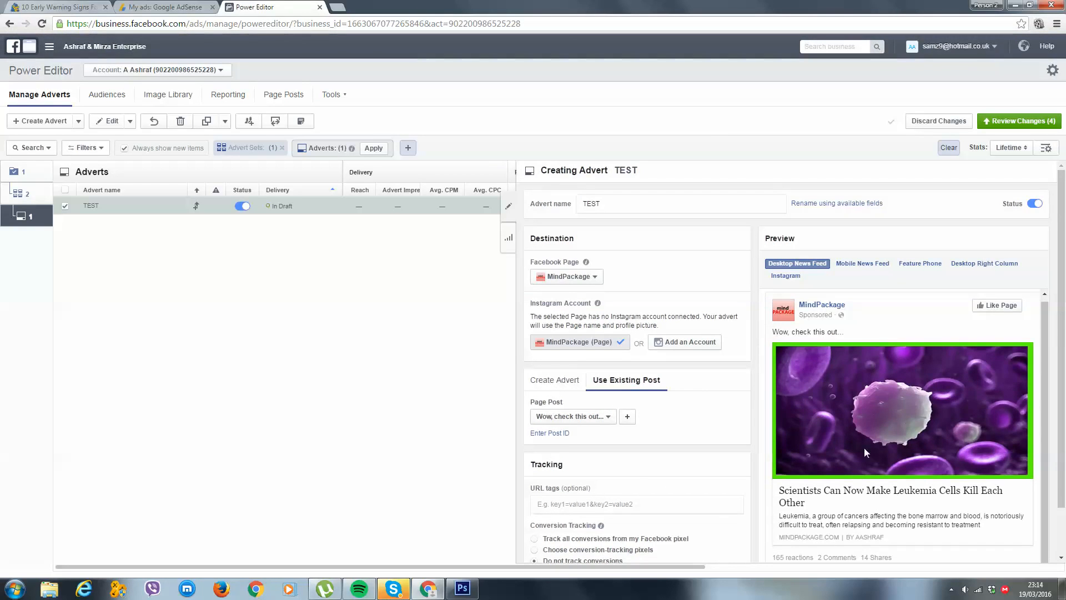
{"action": "scroll", "coordinate": [864, 448], "scroll_direction": "down", "scroll_amount": 1}
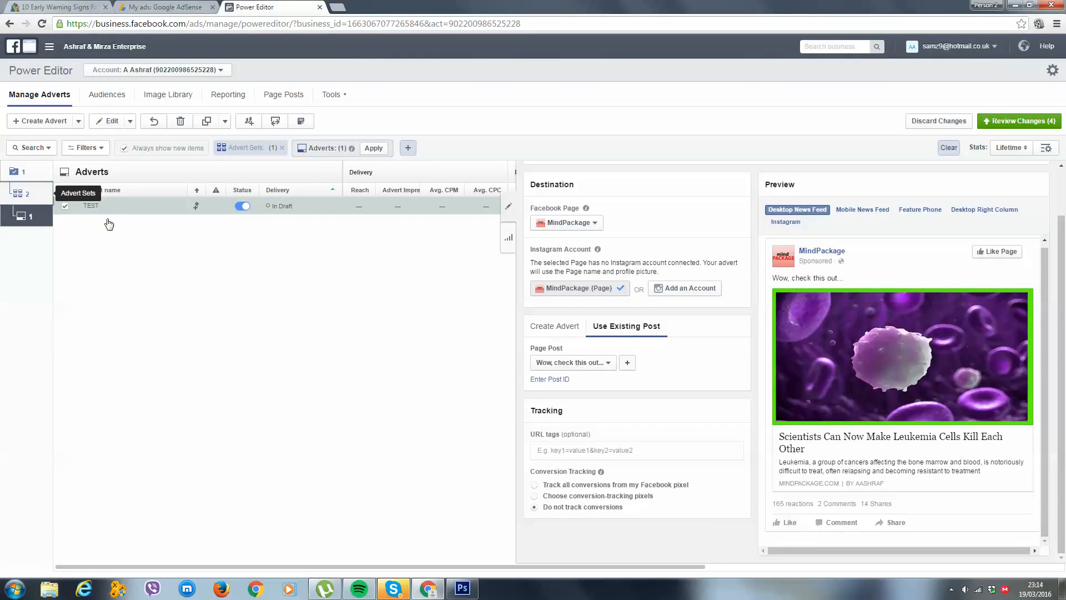
- Examine the TEST AUDIENCE advert set's location and review how the campaign, its two advert sets and the TEST advert are organised
{"action": "left_click", "coordinate": [20, 194]}
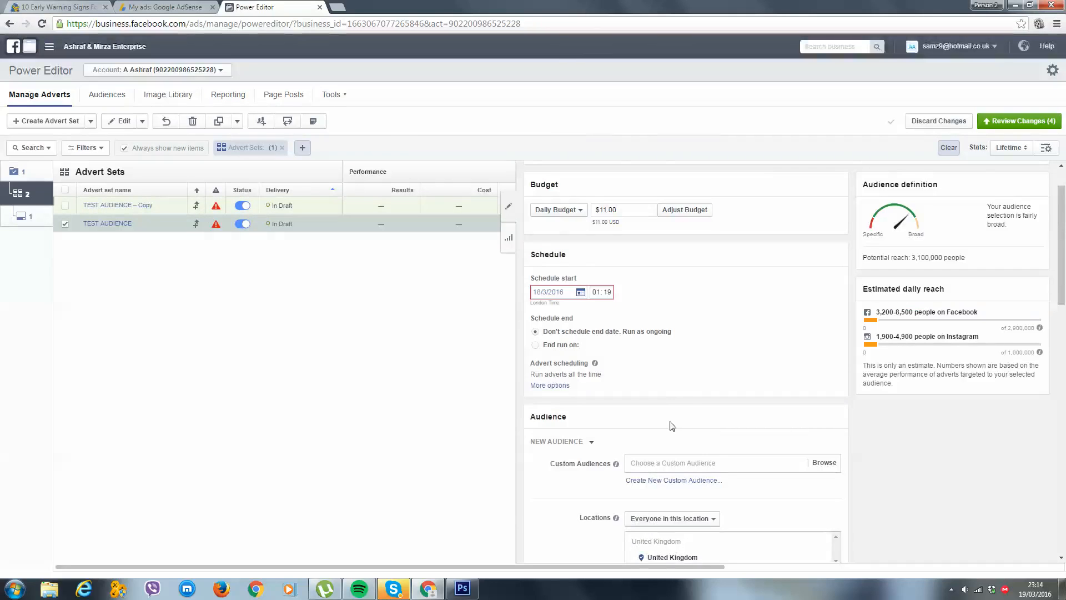
{"action": "scroll", "coordinate": [671, 424], "scroll_direction": "down", "scroll_amount": 3}
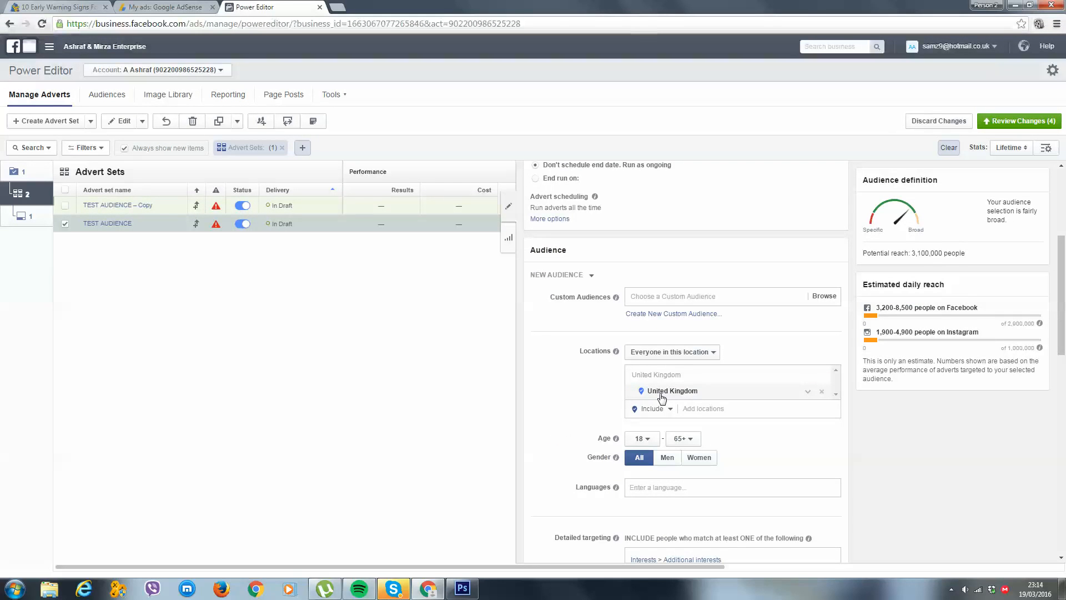
{"action": "left_click", "coordinate": [12, 165]}
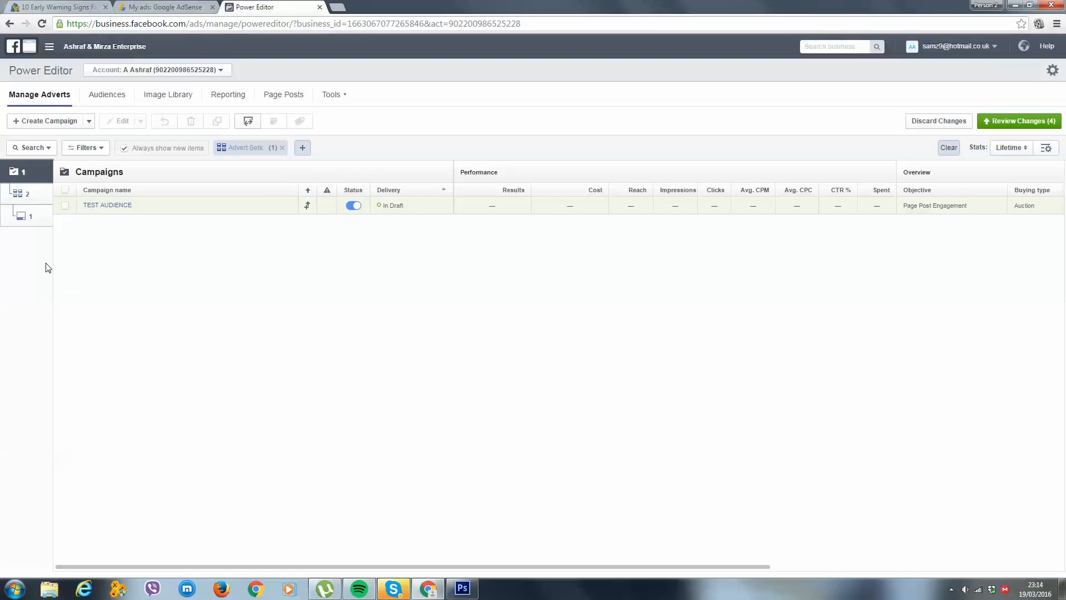
{"action": "left_click", "coordinate": [37, 196]}
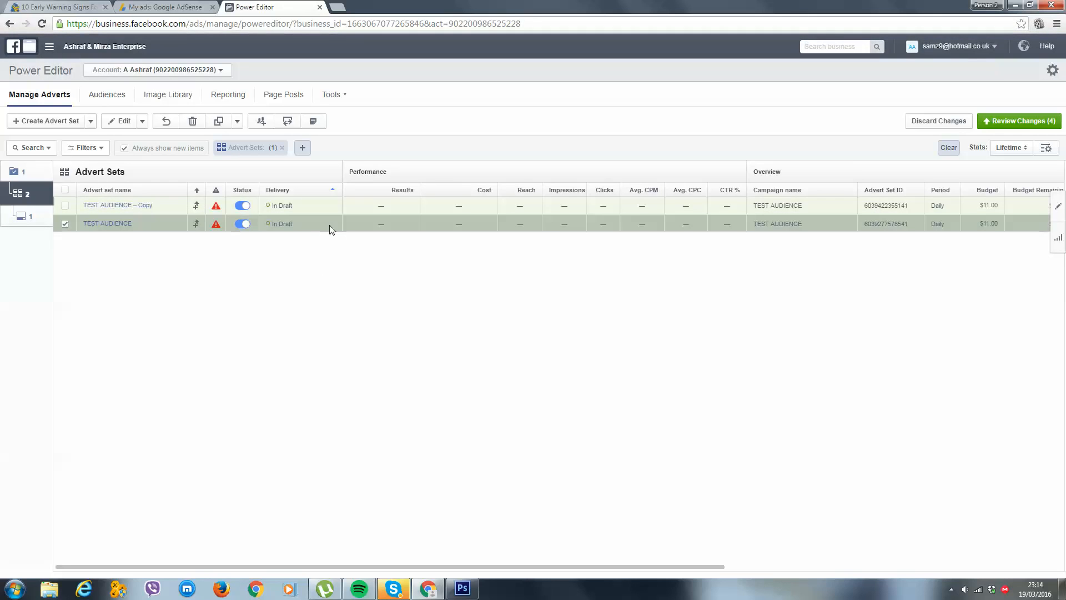
{"action": "left_click", "coordinate": [34, 215]}
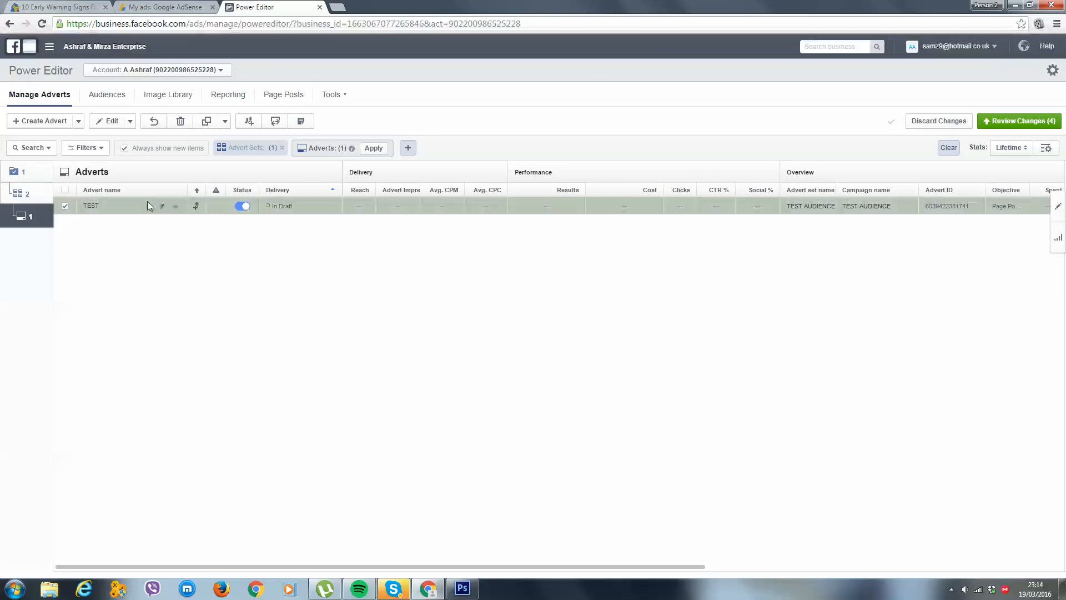
{"action": "left_click", "coordinate": [15, 198]}
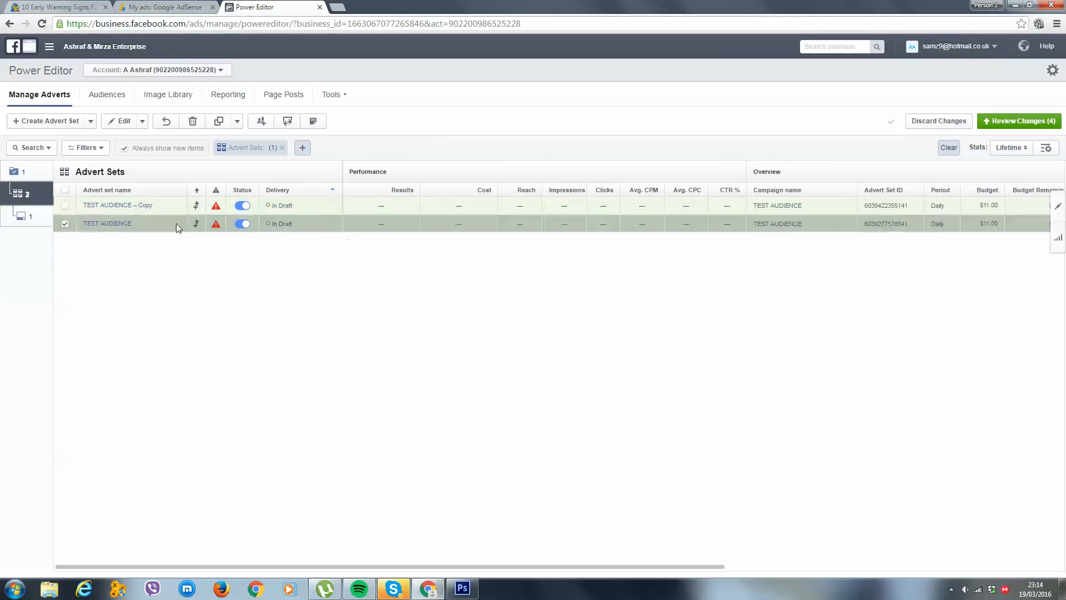
{"action": "left_click", "coordinate": [33, 216]}
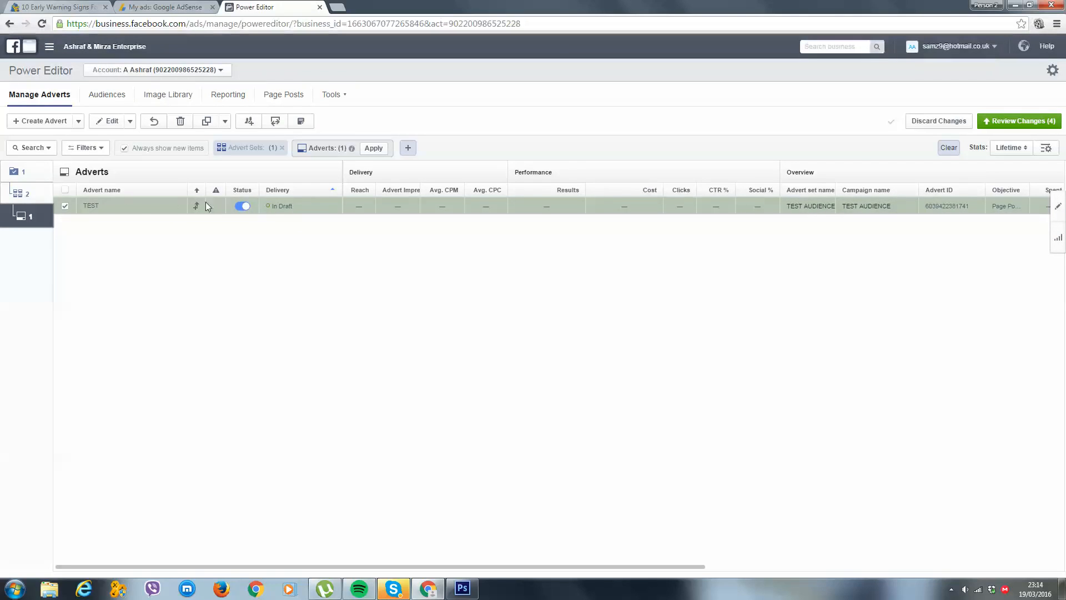
{"action": "left_click", "coordinate": [20, 194]}
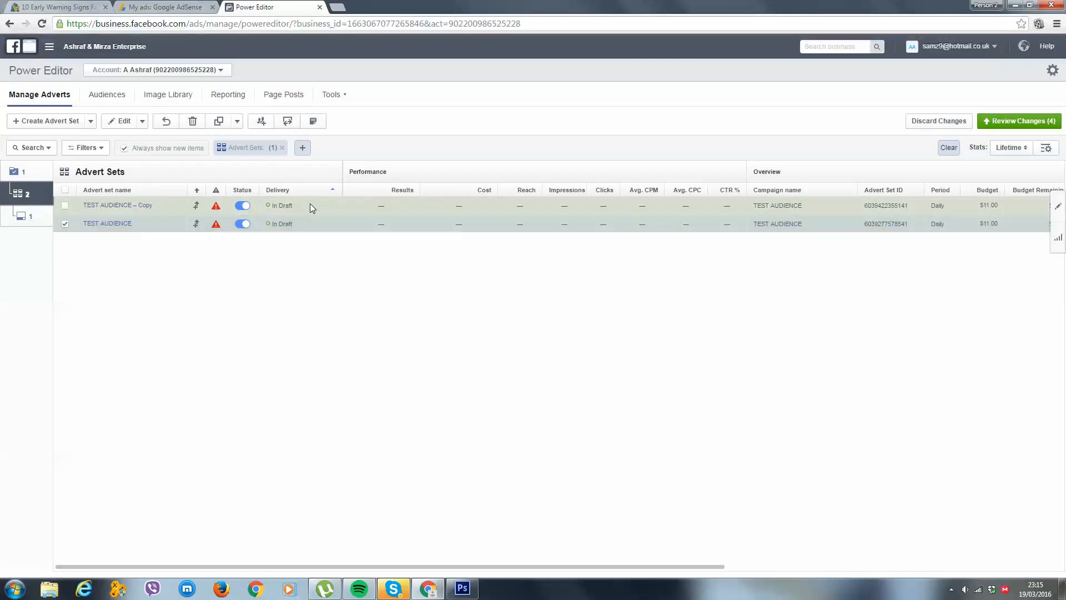
{"action": "left_click", "coordinate": [22, 216]}
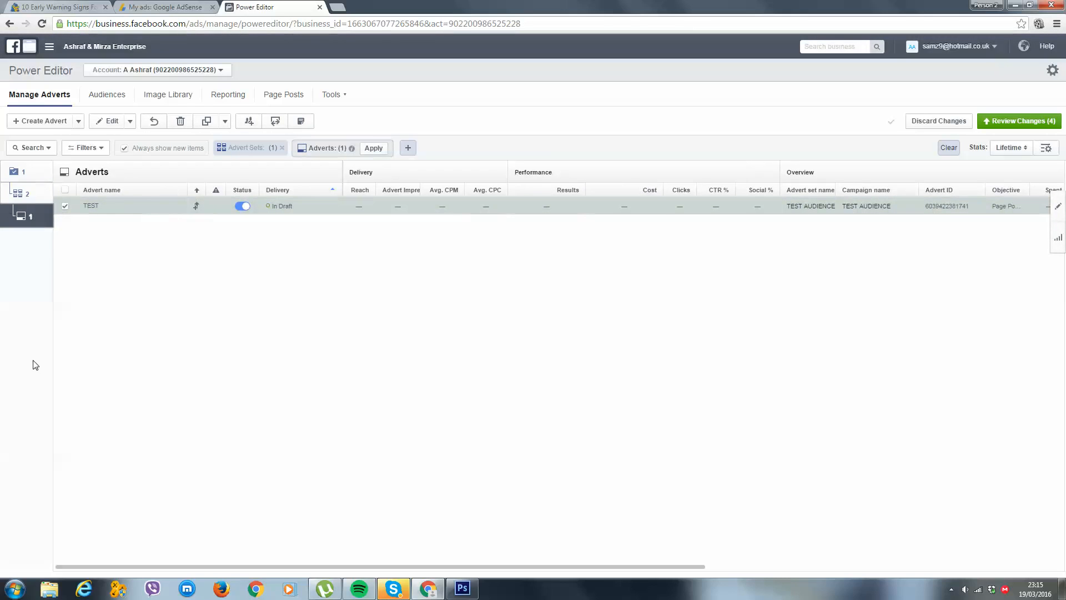